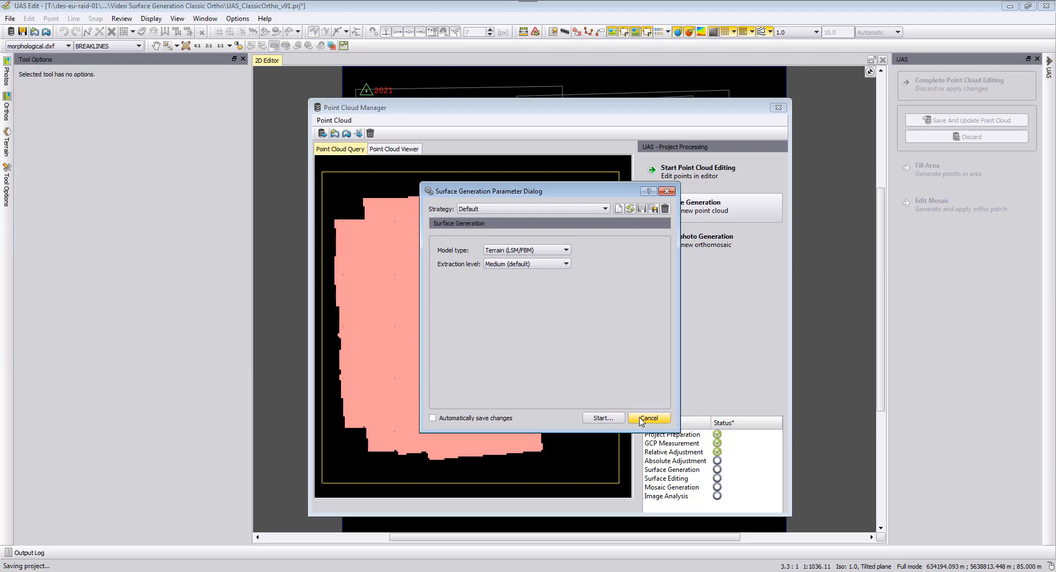
Cancel surface generation and open the Orthophoto Generation parameters, keeping the Classic Orthophoto method.
{"action": "left_click", "coordinate": [640, 419]}
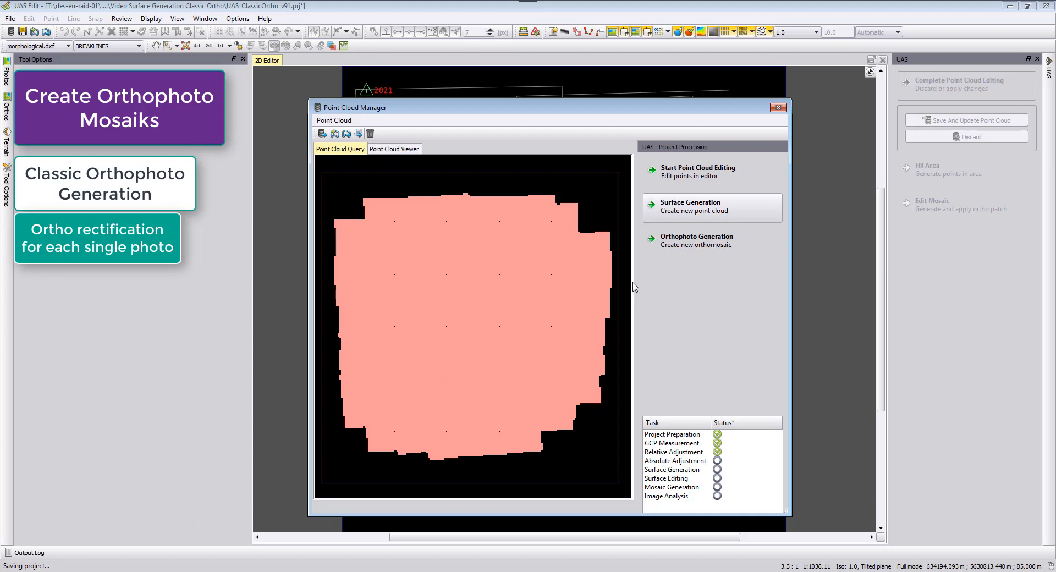
{"action": "left_click", "coordinate": [684, 246]}
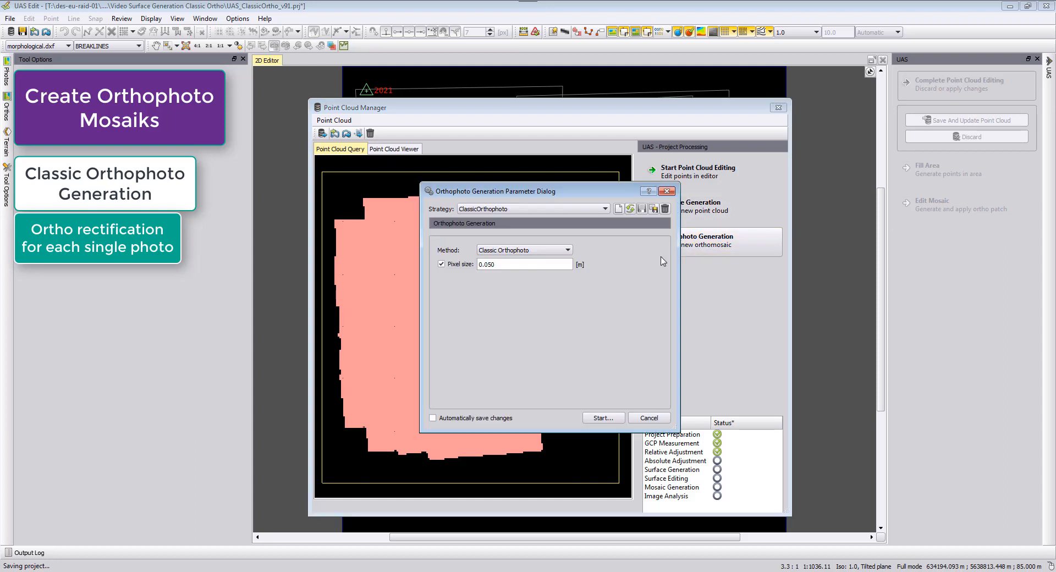
{"action": "left_click", "coordinate": [550, 254]}
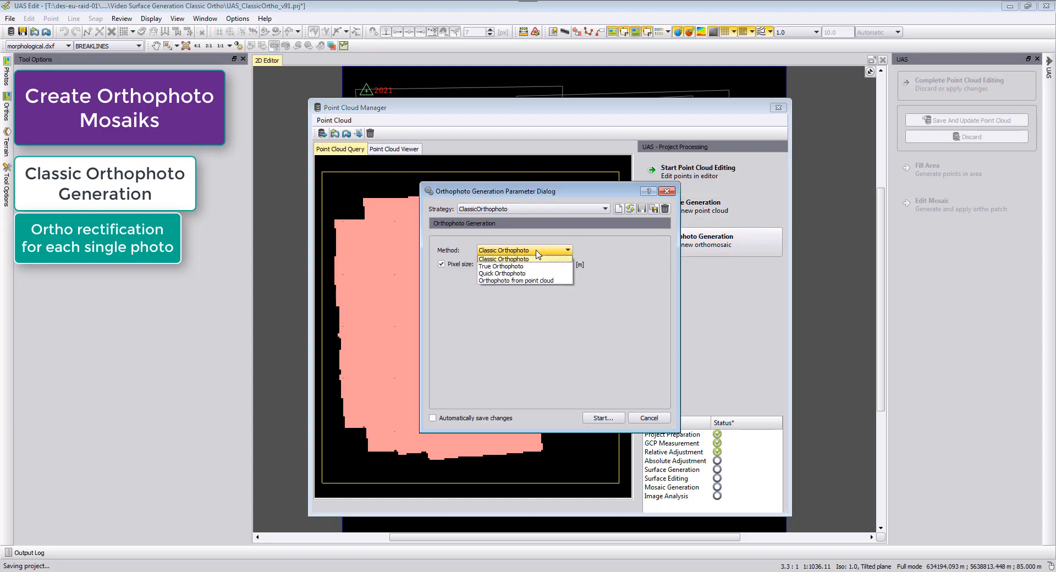
{"action": "left_click", "coordinate": [530, 252]}
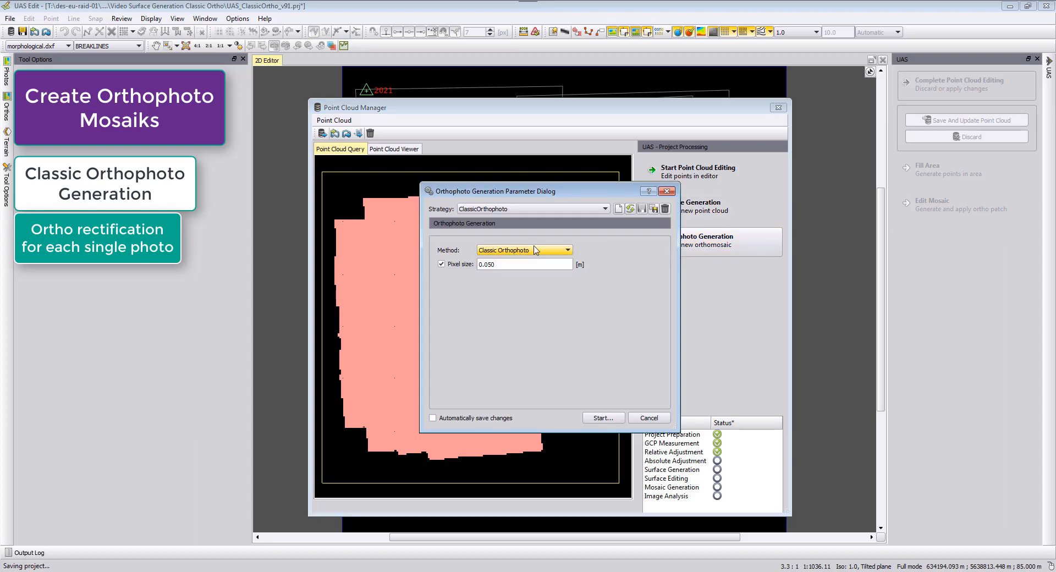
Try the Default strategy, then restore the ClassicOrthophoto strategy with the Classic Orthophoto method.
{"action": "left_click", "coordinate": [506, 209]}
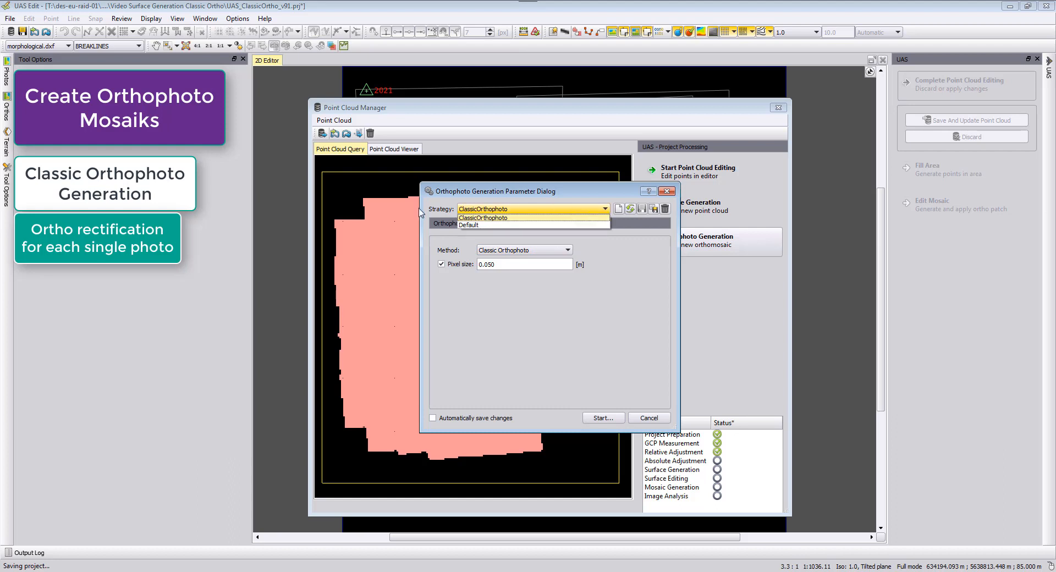
{"action": "left_click", "coordinate": [502, 226]}
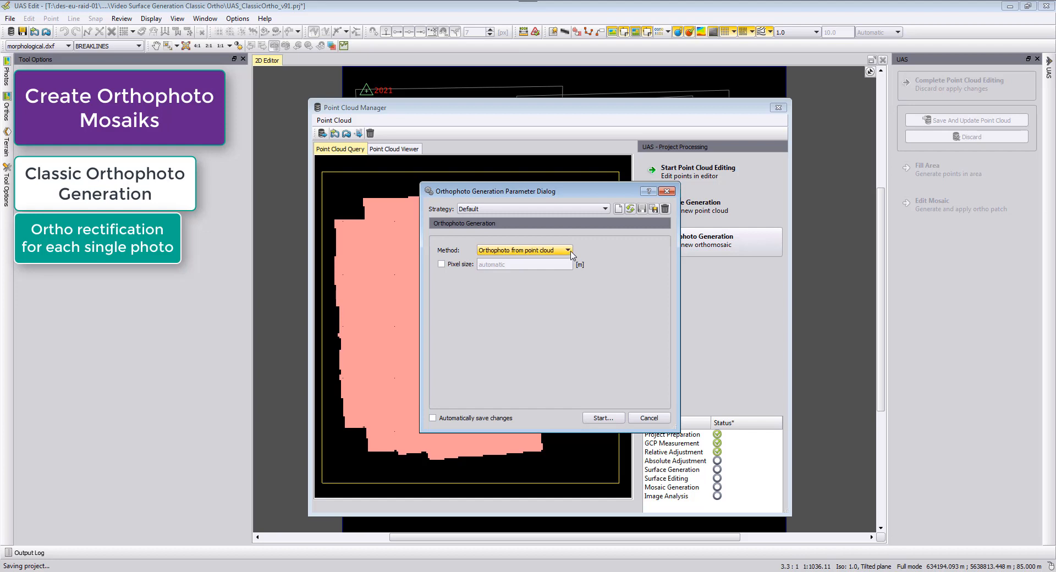
{"action": "left_click", "coordinate": [605, 209]}
{"action": "left_click", "coordinate": [517, 219]}
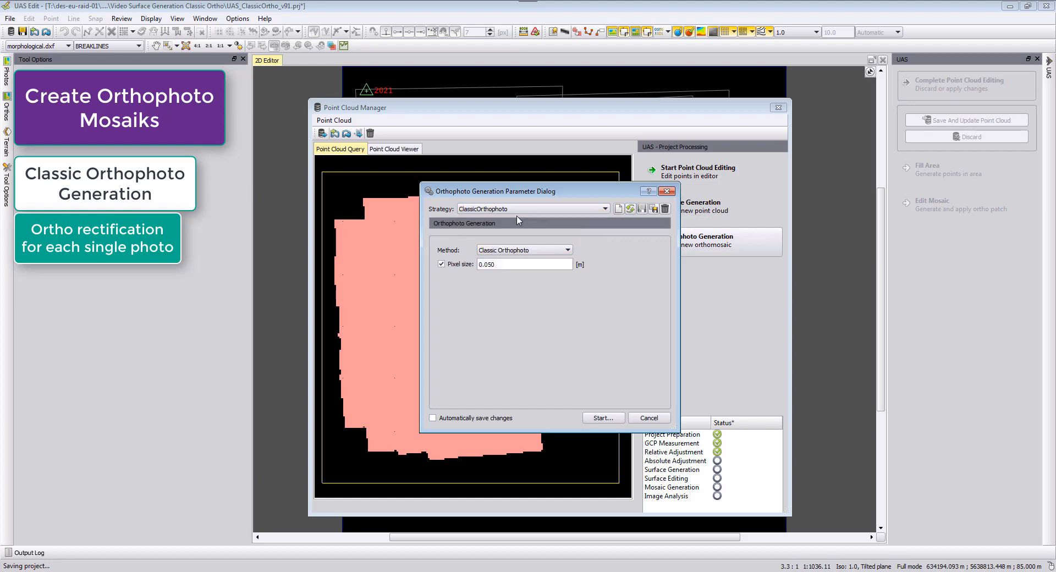
{"action": "left_click", "coordinate": [502, 252]}
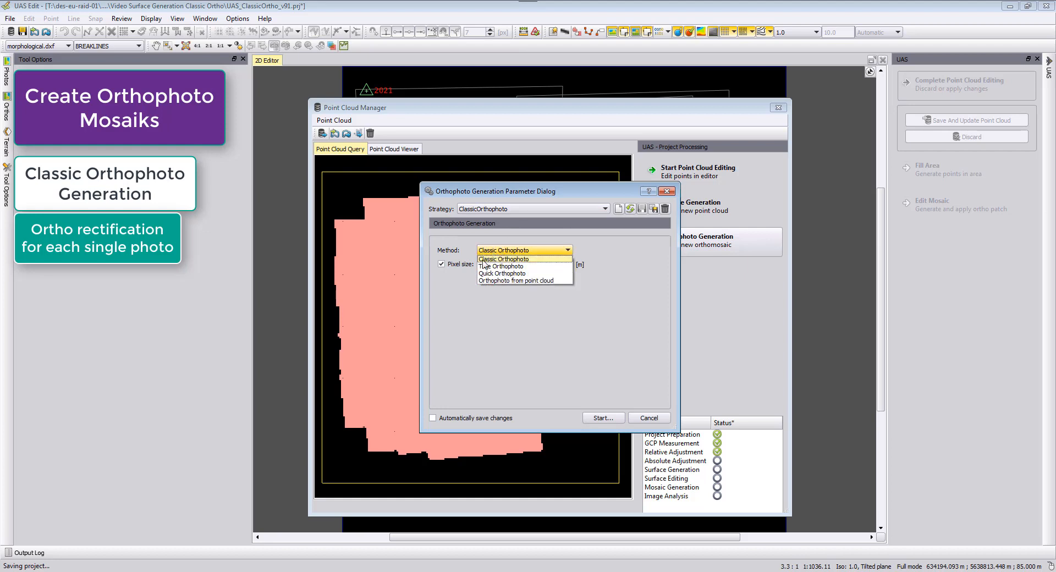
{"action": "left_click", "coordinate": [539, 259]}
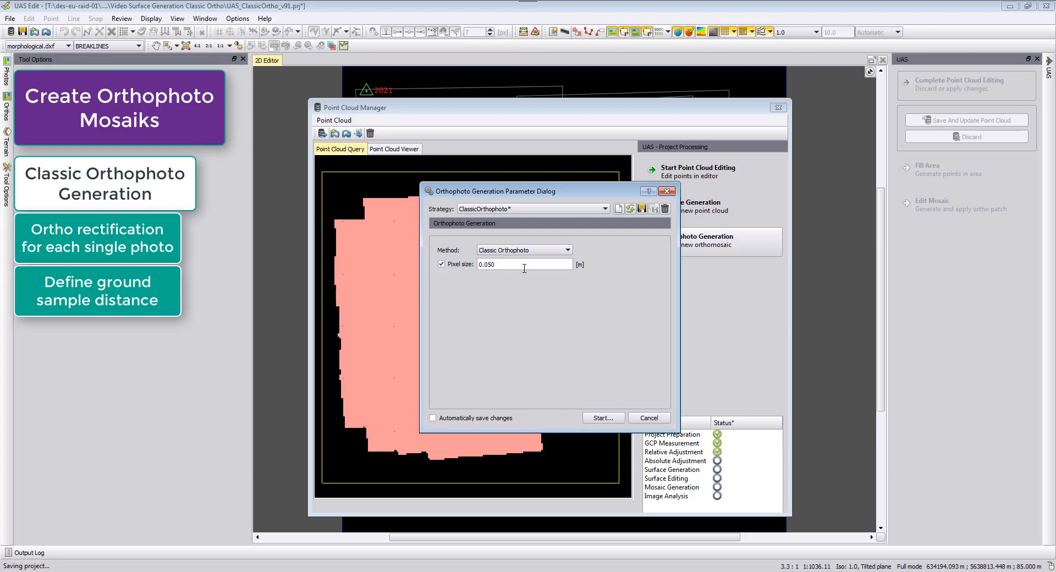
Start orthophoto generation, saving the strategy changes and using data from all point cloud and DXF layers.
{"action": "left_click", "coordinate": [587, 419]}
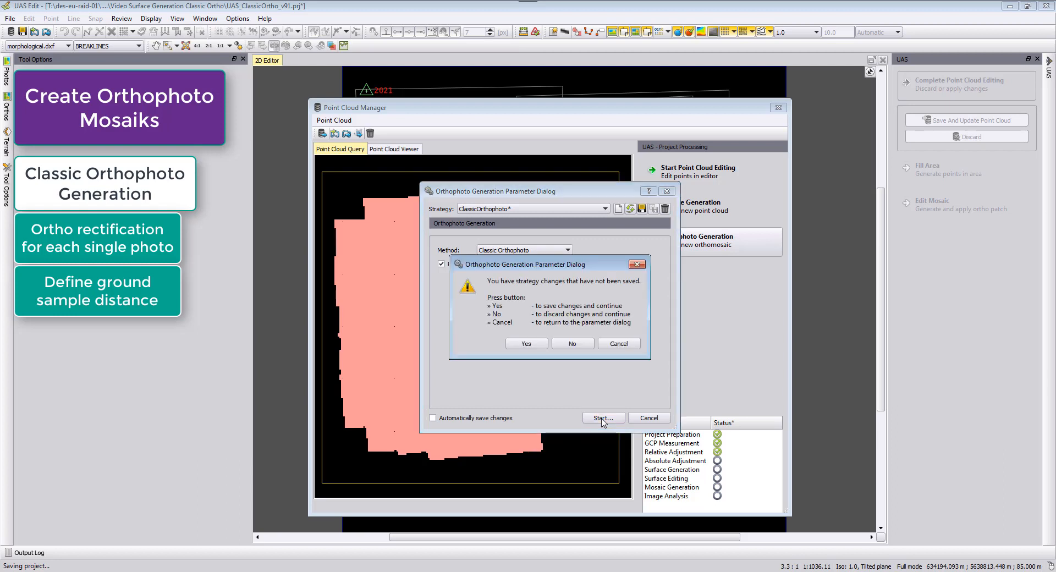
{"action": "left_click", "coordinate": [538, 345]}
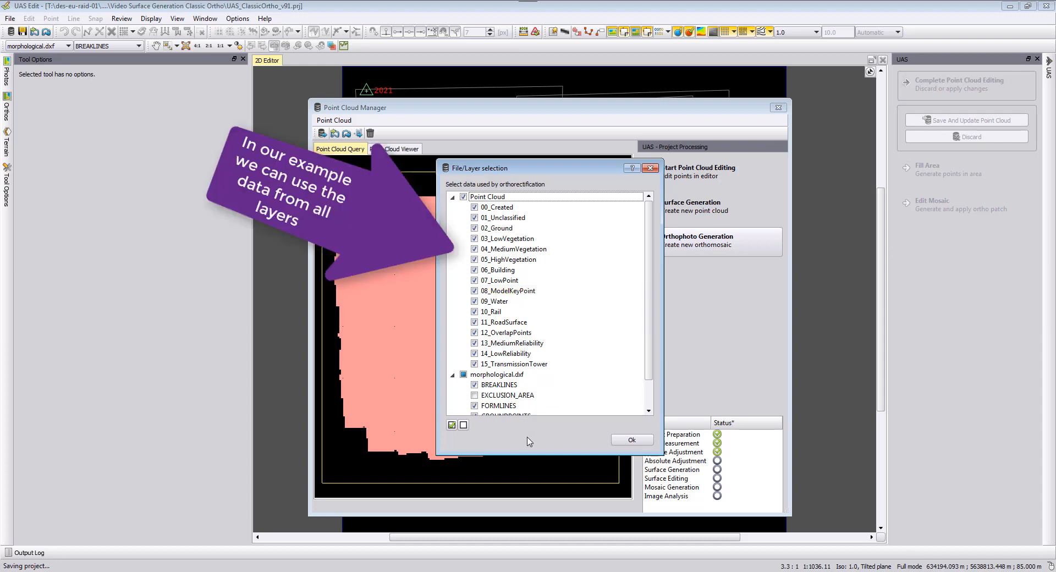
{"action": "left_click", "coordinate": [622, 442]}
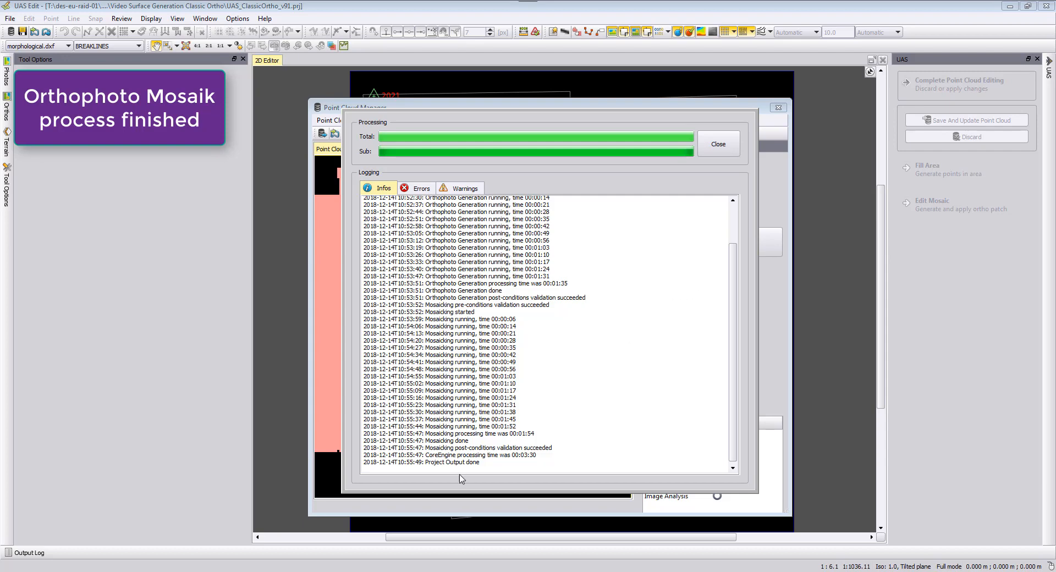
Review the processing log's infos, errors and warnings, then close the progress window.
{"action": "left_click_drag", "start_coordinate": [488, 462], "coordinate": [370, 462]}
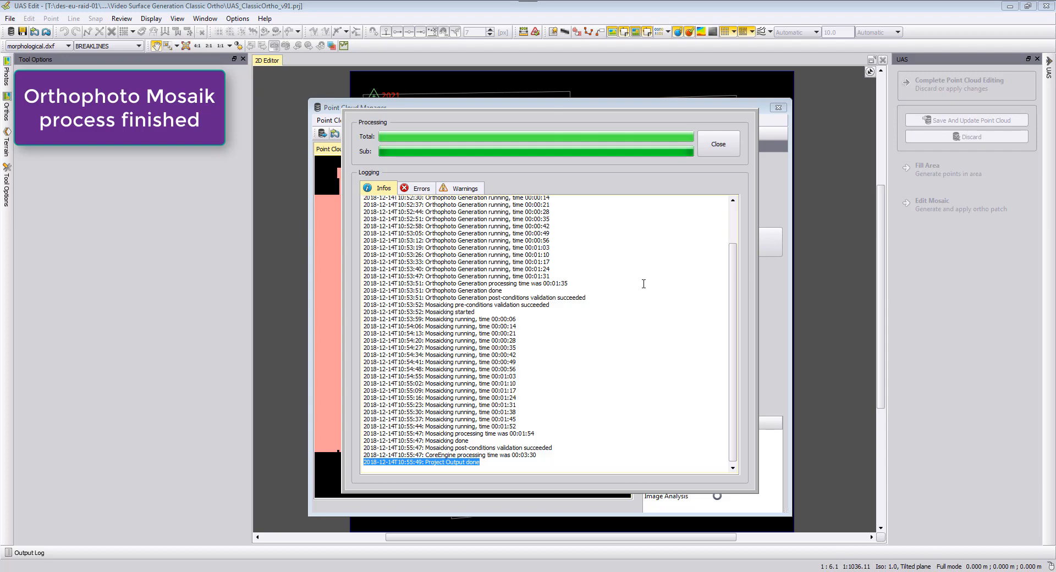
{"action": "left_click", "coordinate": [417, 188]}
{"action": "left_click", "coordinate": [456, 189]}
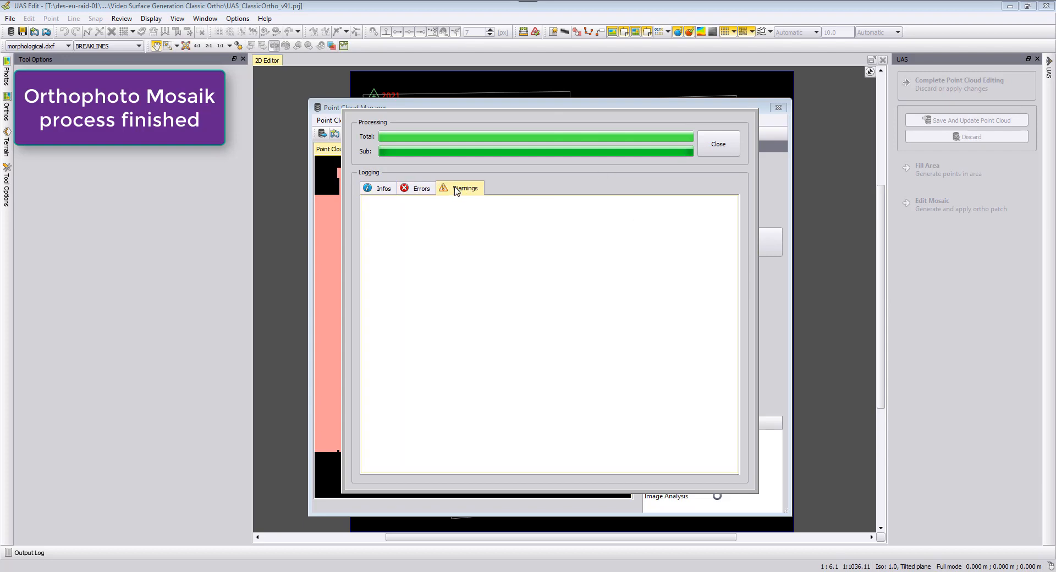
{"action": "left_click", "coordinate": [394, 190]}
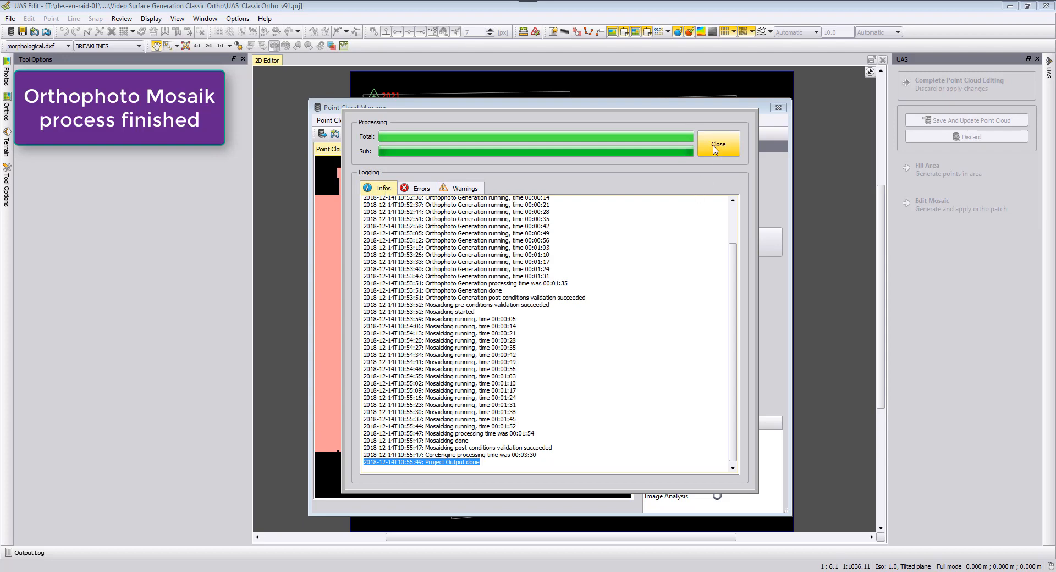
{"action": "left_click", "coordinate": [715, 148]}
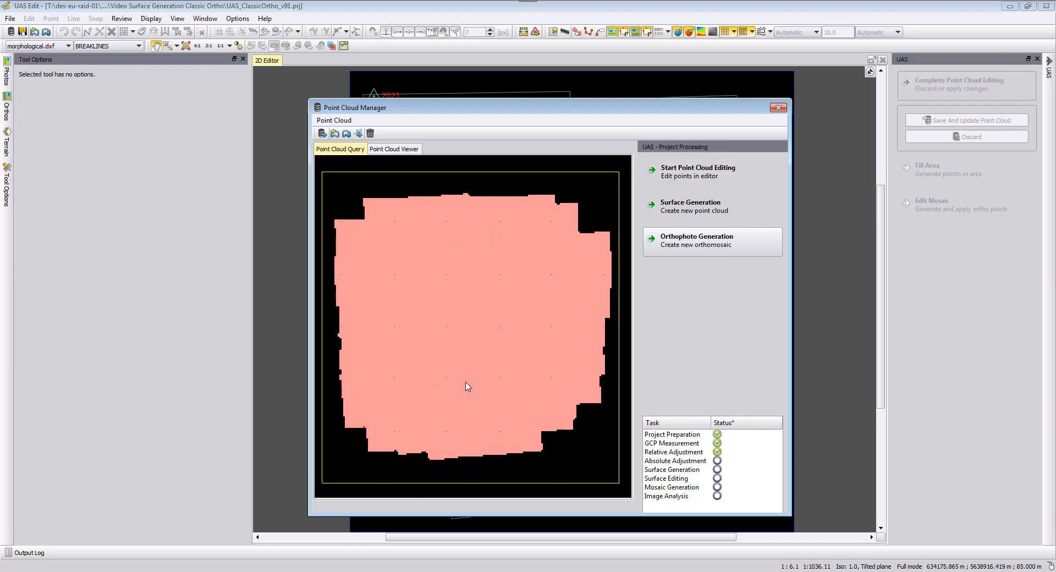
Start point cloud editing to load the point cloud into the editor.
{"action": "left_click", "coordinate": [698, 170]}
{"action": "left_click", "coordinate": [695, 209]}
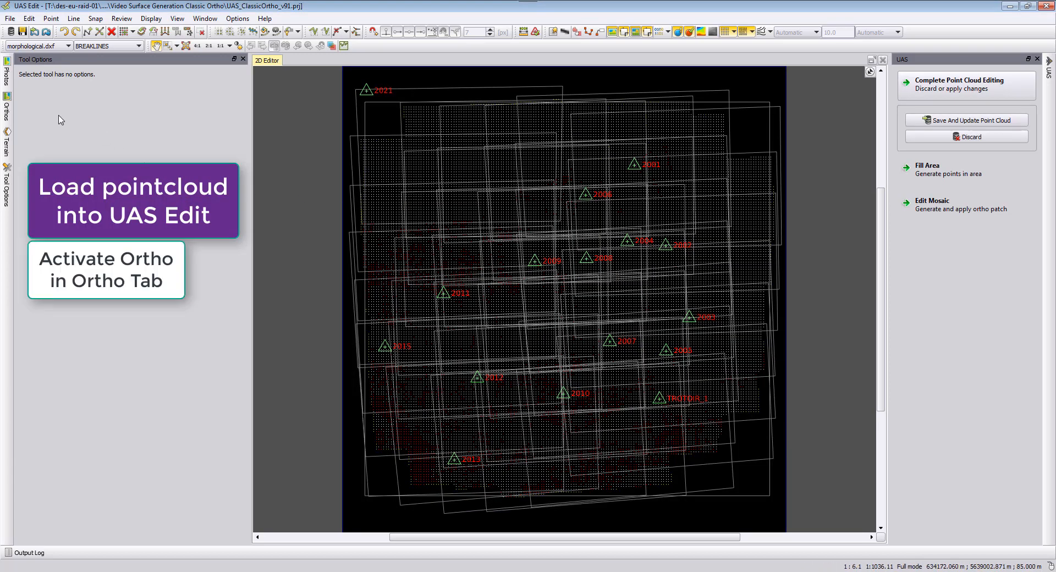
Open the Orthos panel and switch on display of the mosaic orthophoto.
{"action": "left_click", "coordinate": [6, 110]}
{"action": "left_click_drag", "start_coordinate": [46, 88], "coordinate": [77, 90]}
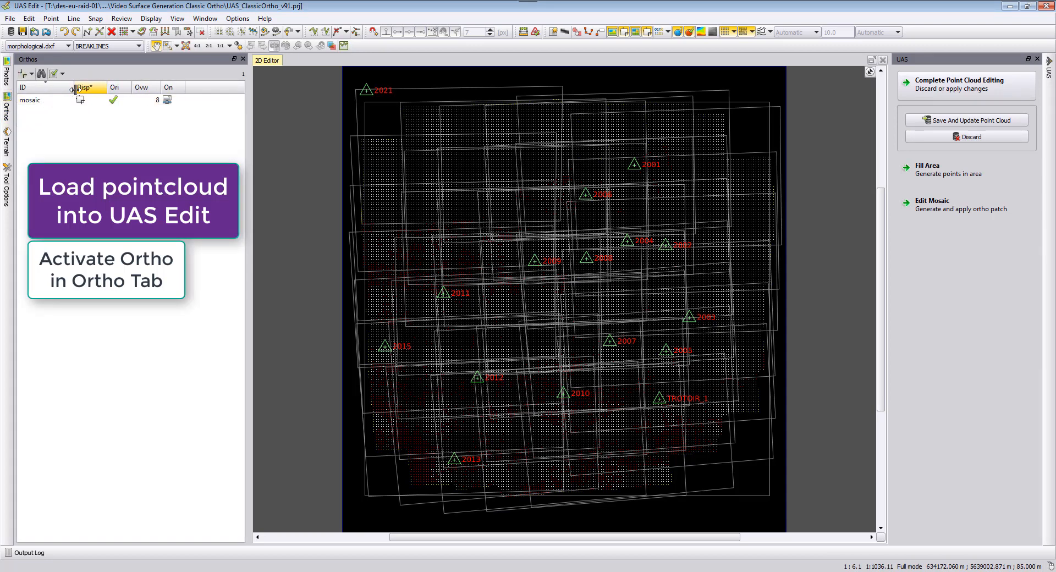
{"action": "left_click", "coordinate": [80, 102]}
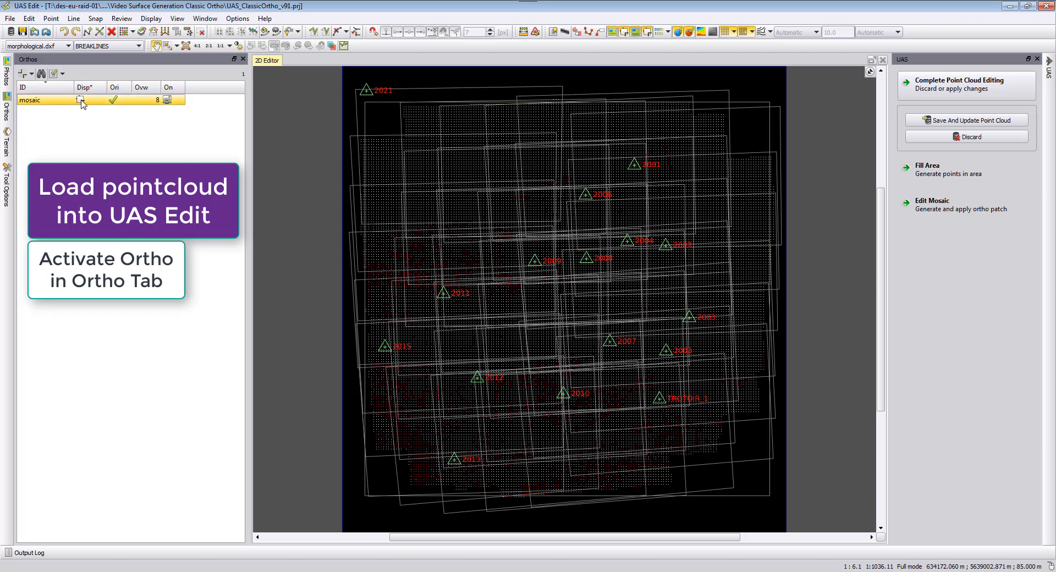
{"action": "left_click", "coordinate": [81, 100]}
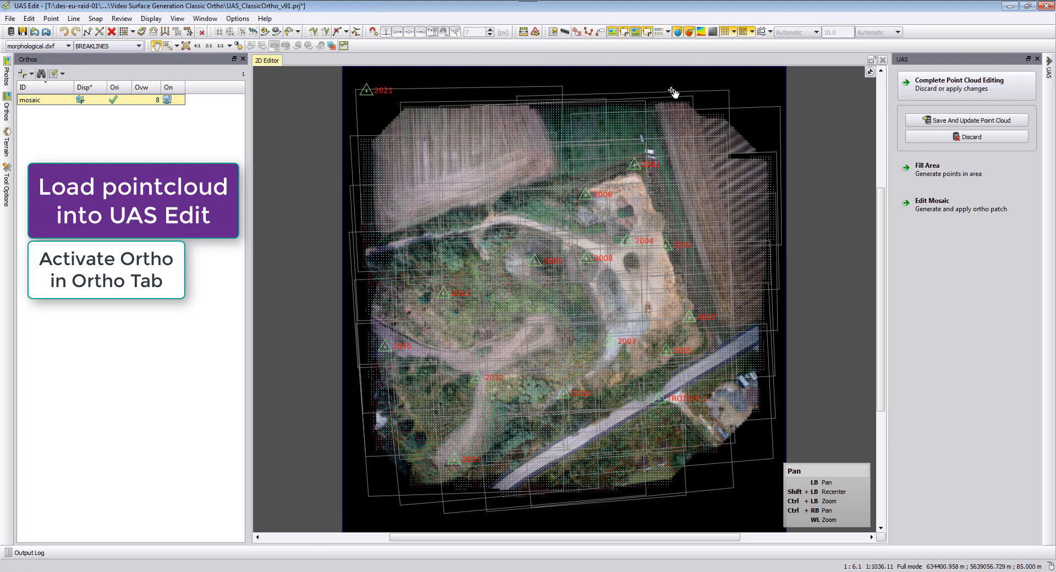
Change the display settings to hide the photo footprints and points over the mosaic.
{"action": "left_click", "coordinate": [725, 33]}
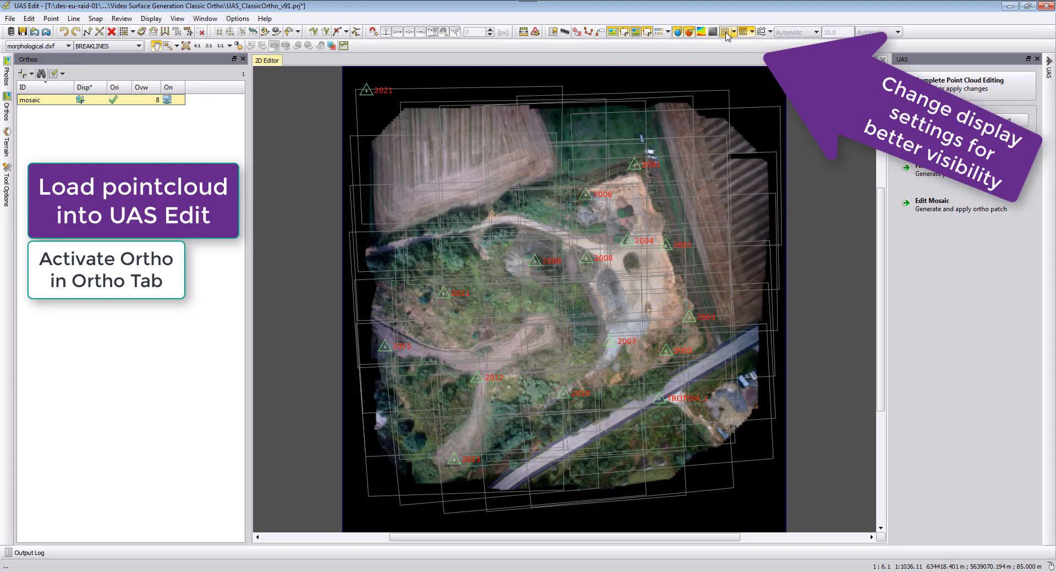
{"action": "left_click", "coordinate": [624, 33]}
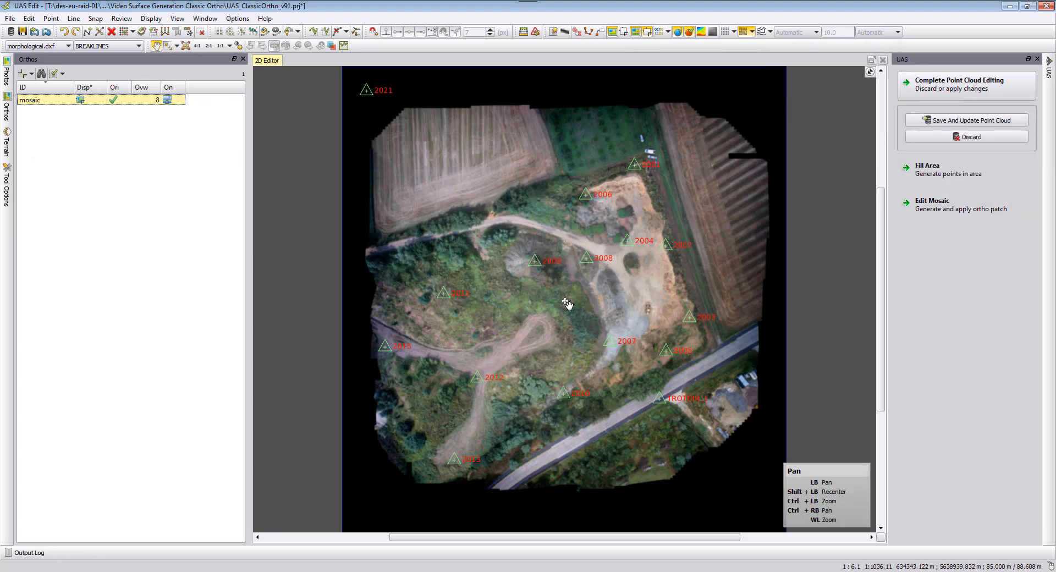
{"action": "scroll", "coordinate": [674, 295], "scroll_direction": "up", "scroll_amount": 2}
{"action": "scroll", "coordinate": [674, 295], "scroll_direction": "up", "scroll_amount": 2}
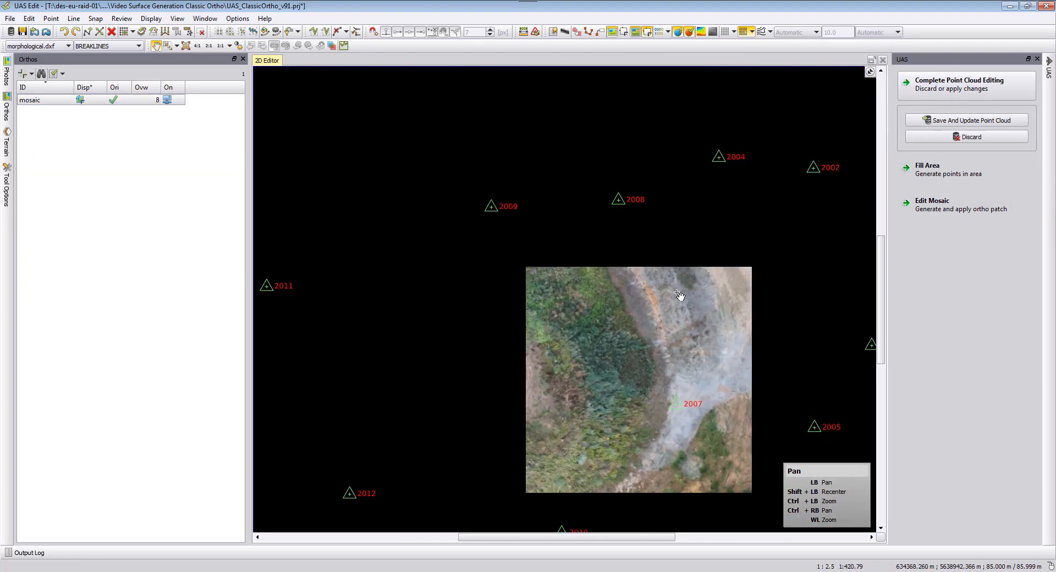
{"action": "left_click_drag", "start_coordinate": [757, 208], "coordinate": [663, 317]}
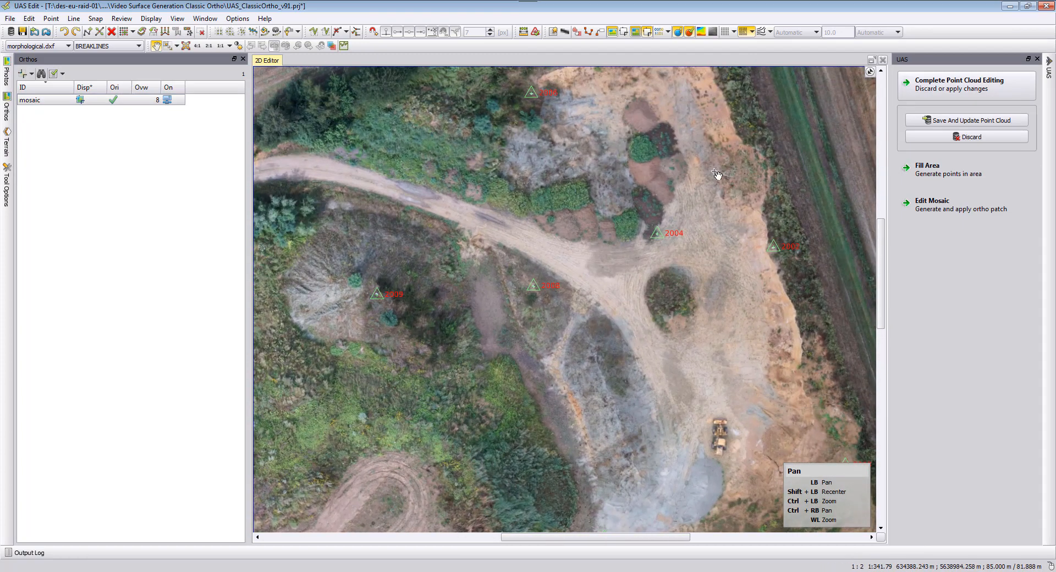
Overlay the point cloud contour lines on the mosaic.
{"action": "left_click", "coordinate": [726, 33]}
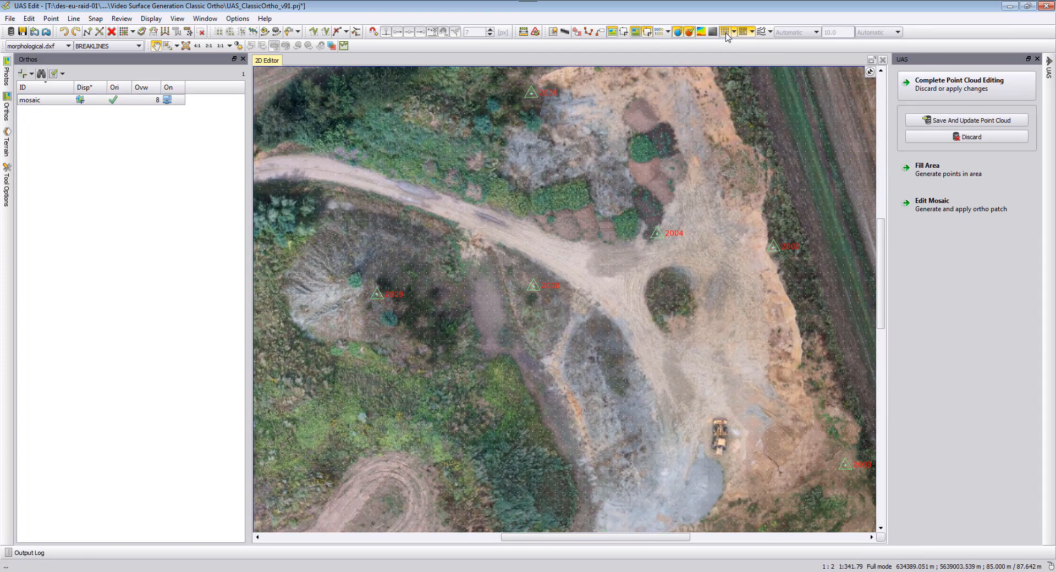
{"action": "left_click", "coordinate": [761, 32]}
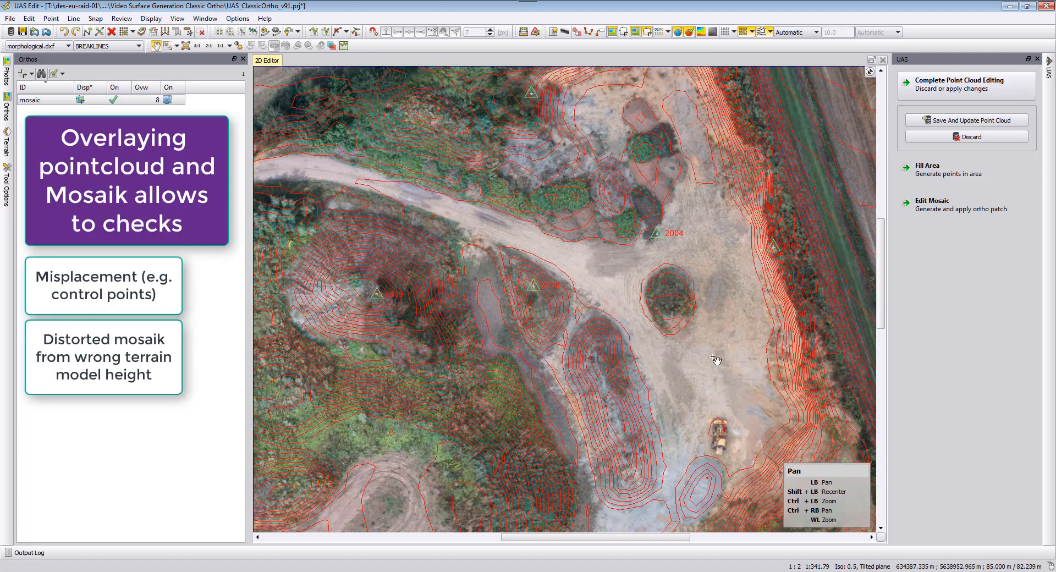
Examine the mosaic against the contour overlay for misplaced control points and terrain distortions.
{"action": "left_click_drag", "start_coordinate": [556, 94], "coordinate": [534, 259]}
{"action": "scroll", "coordinate": [702, 177], "scroll_direction": "up", "scroll_amount": 4}
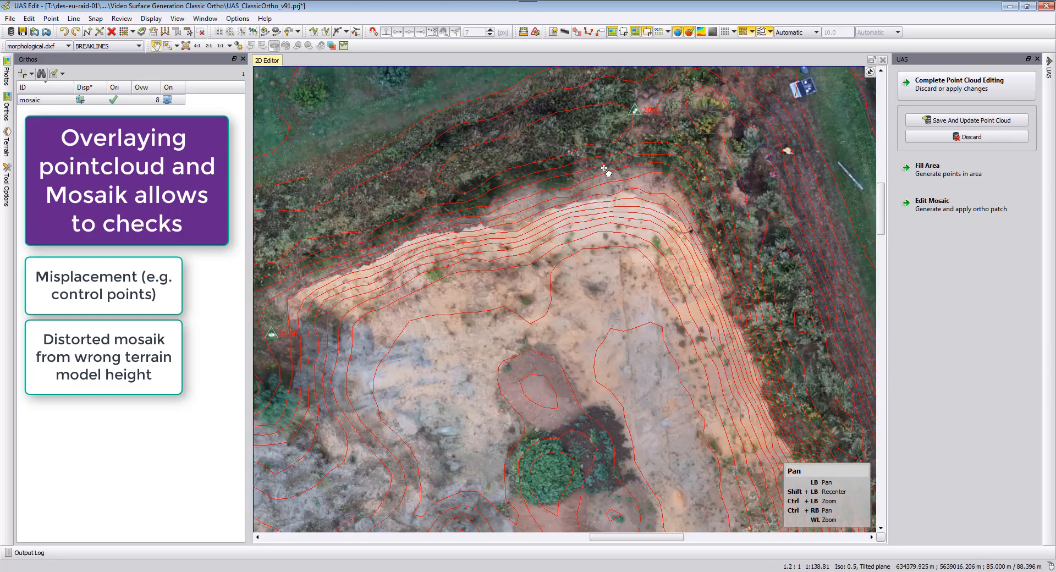
{"action": "left_click_drag", "start_coordinate": [604, 168], "coordinate": [620, 299]}
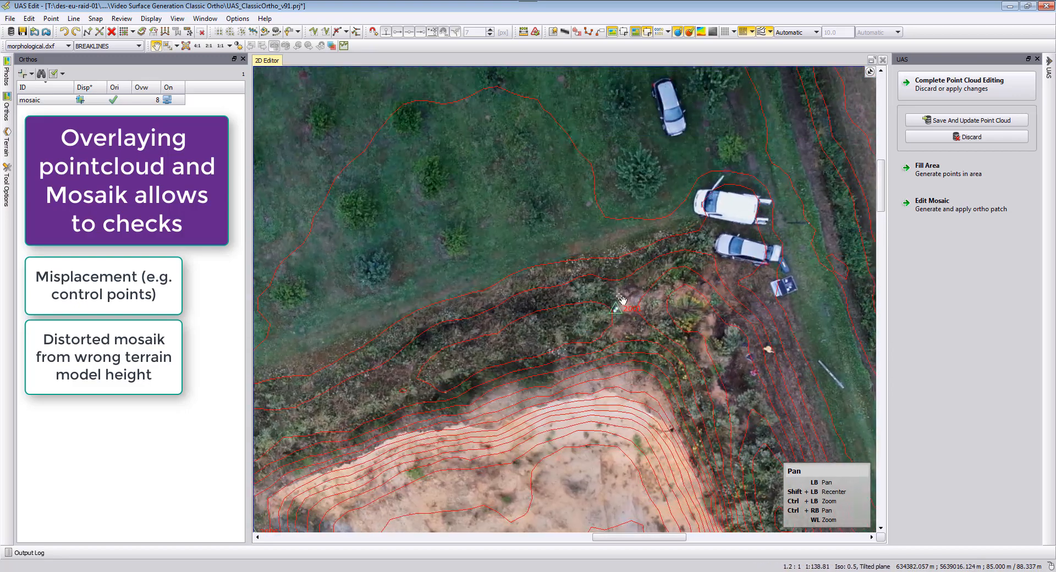
{"action": "scroll", "coordinate": [622, 299], "scroll_direction": "up", "scroll_amount": 5}
{"action": "left_click_drag", "start_coordinate": [712, 296], "coordinate": [615, 281]}
{"action": "scroll", "coordinate": [617, 282], "scroll_direction": "up", "scroll_amount": 1}
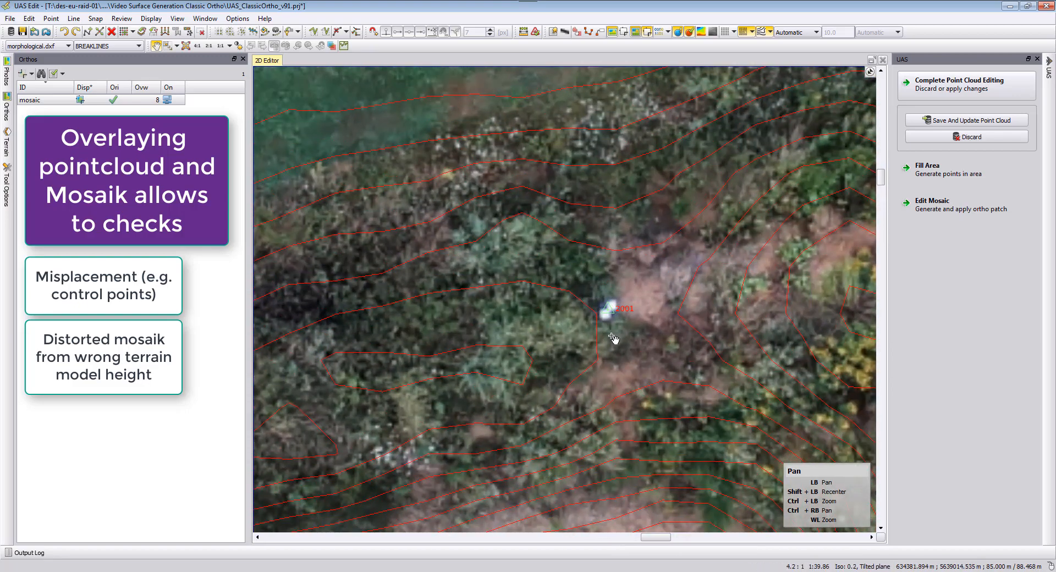
{"action": "scroll", "coordinate": [614, 339], "scroll_direction": "down", "scroll_amount": 7}
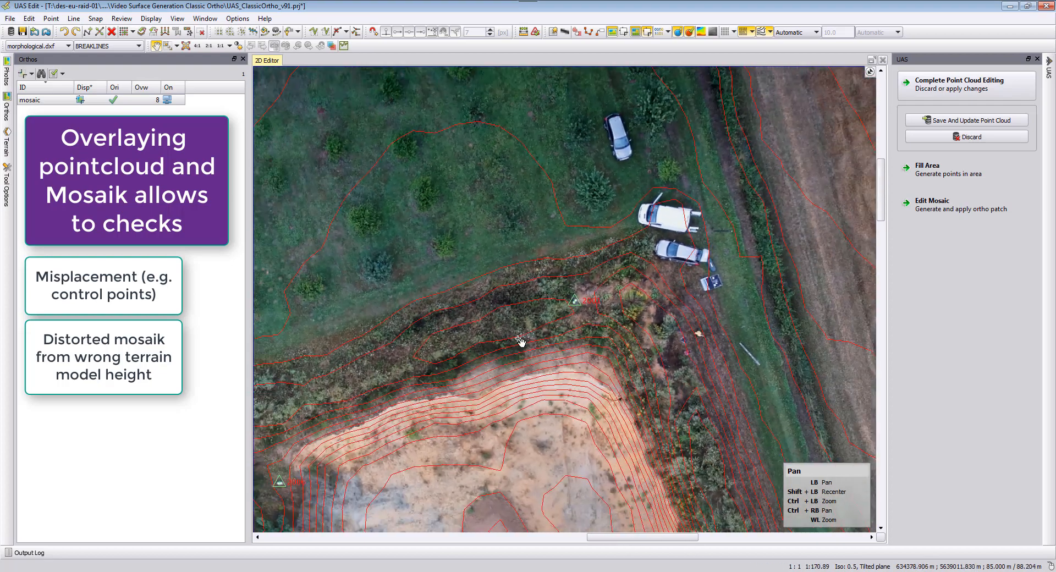
{"action": "left_click_drag", "start_coordinate": [519, 341], "coordinate": [711, 235]}
{"action": "left_click_drag", "start_coordinate": [556, 382], "coordinate": [559, 303]}
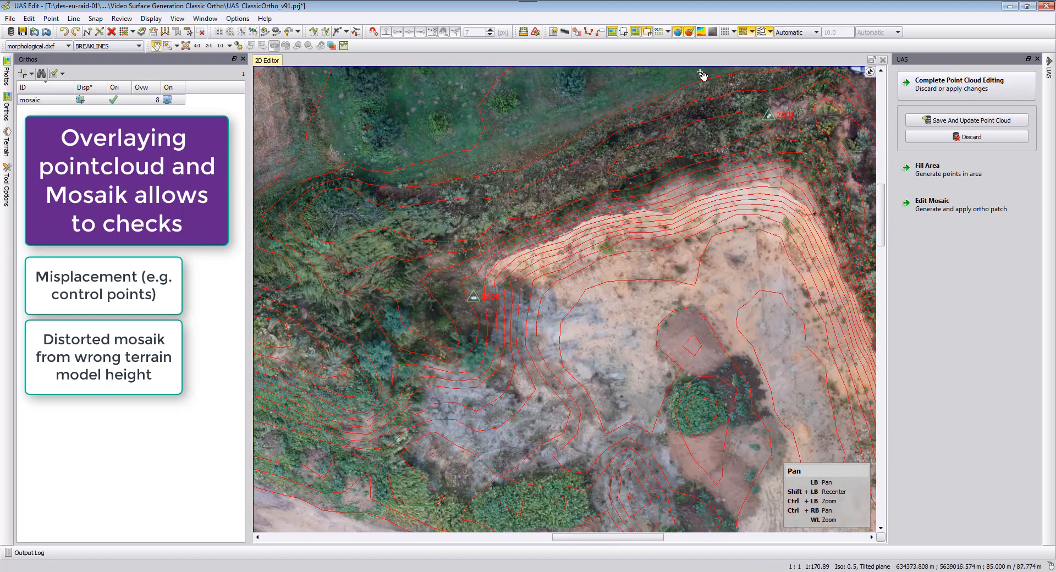
Turn off the contour line overlay on the mosaic.
{"action": "left_click", "coordinate": [761, 32]}
{"action": "mouse_move", "coordinate": [632, 366]}
{"action": "left_mouse_down"}
{"action": "mouse_move", "coordinate": [662, 296]}
{"action": "mouse_move", "coordinate": [615, 274]}
{"action": "left_mouse_up"}
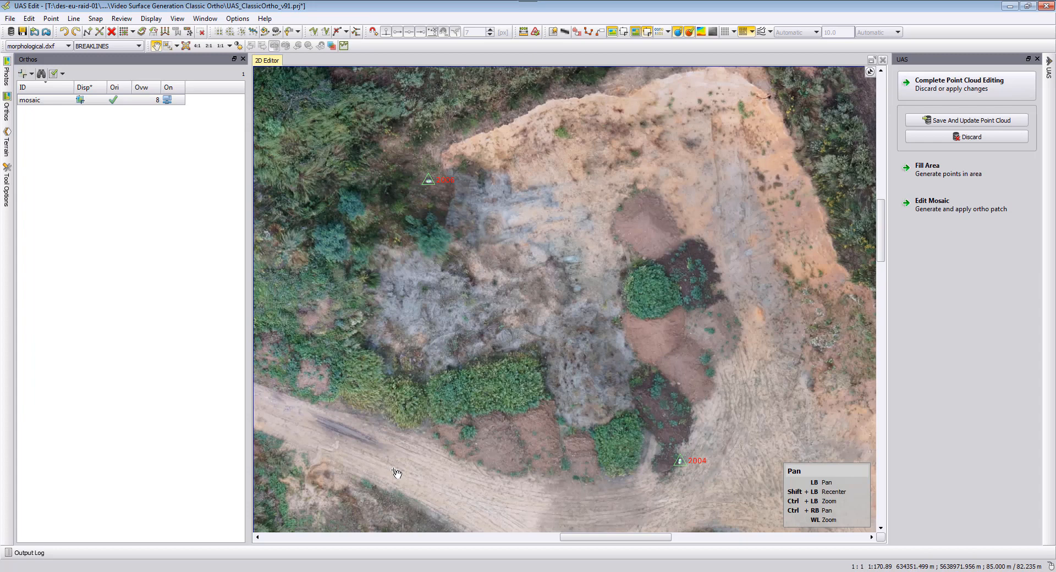
Switch to the project folder in File Explorer and open the UASMASTER_ENGINE_TEMP folder.
{"action": "left_click", "coordinate": [83, 571]}
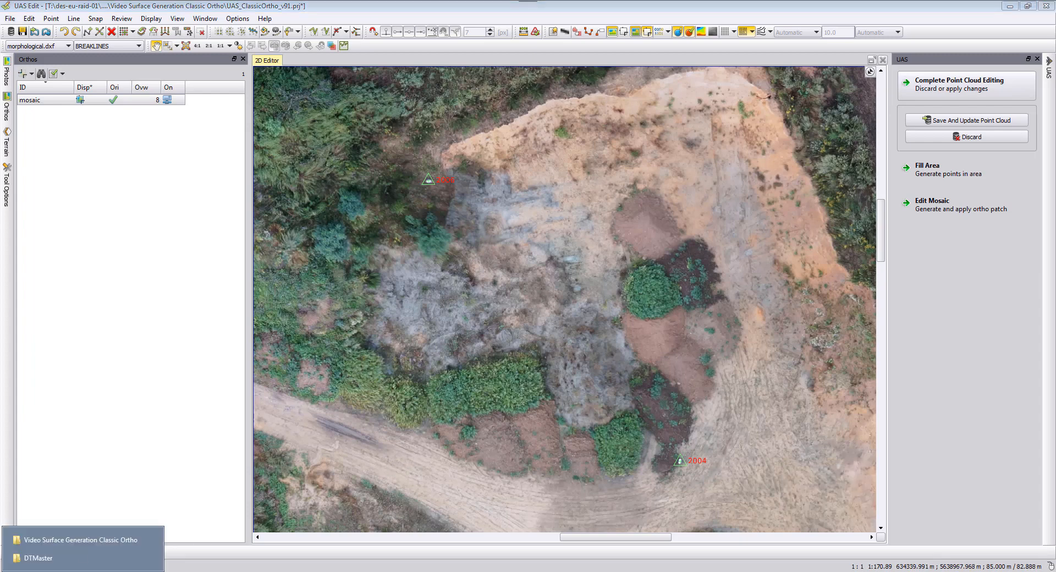
{"action": "left_click", "coordinate": [82, 547]}
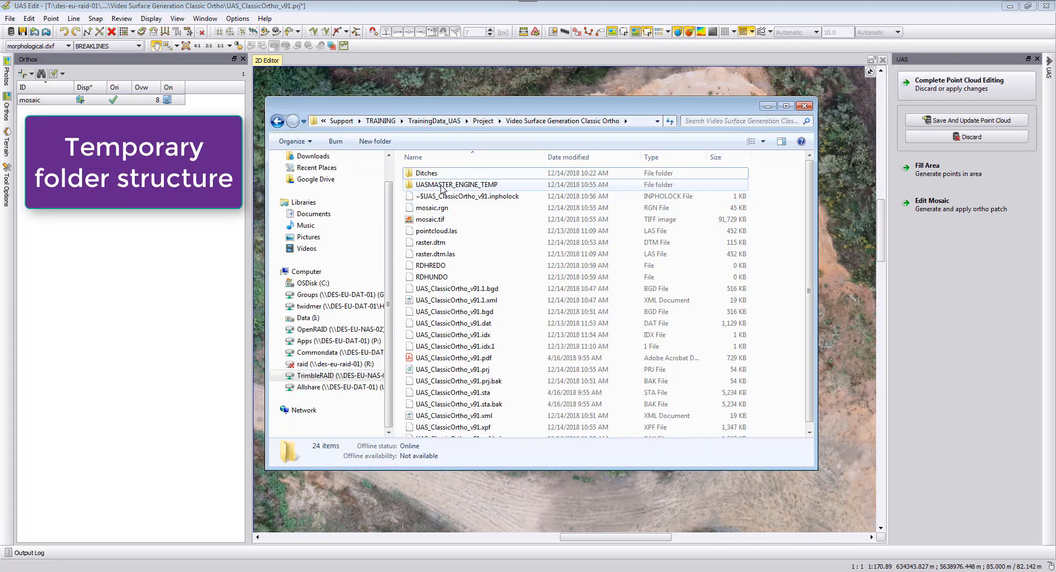
{"action": "double_click", "coordinate": [466, 185]}
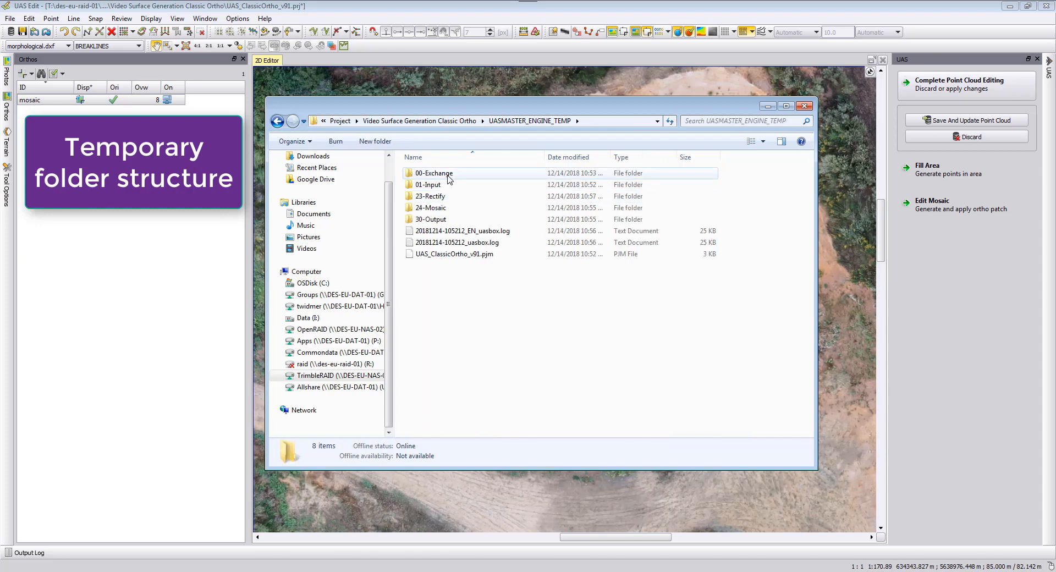
Open the 23-Rectify folder and compare the rectified image or3782.tif with the original photo DSC03782.JPG.
{"action": "mouse_move", "coordinate": [449, 179]}
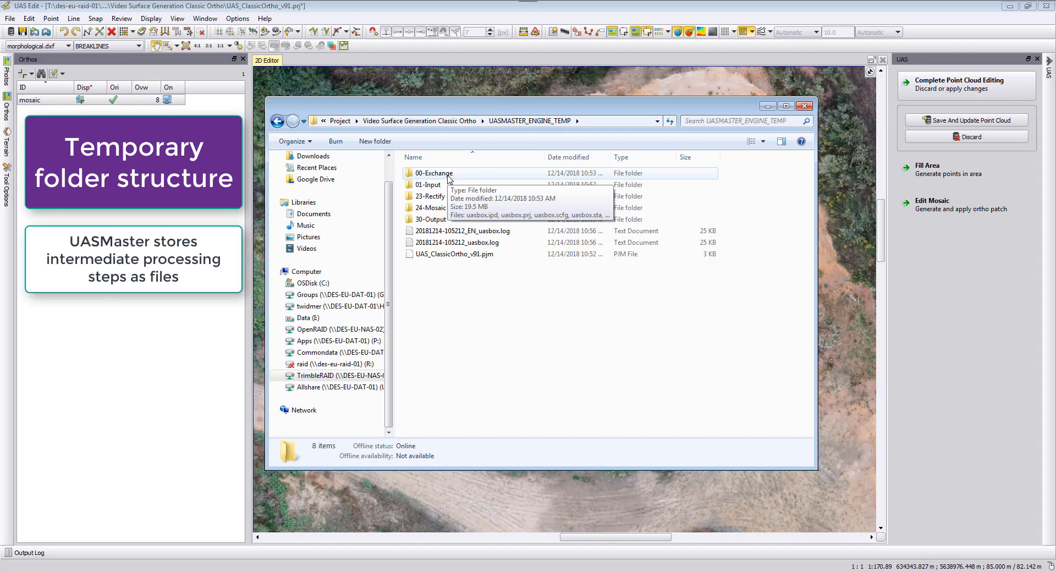
{"action": "double_click", "coordinate": [430, 196]}
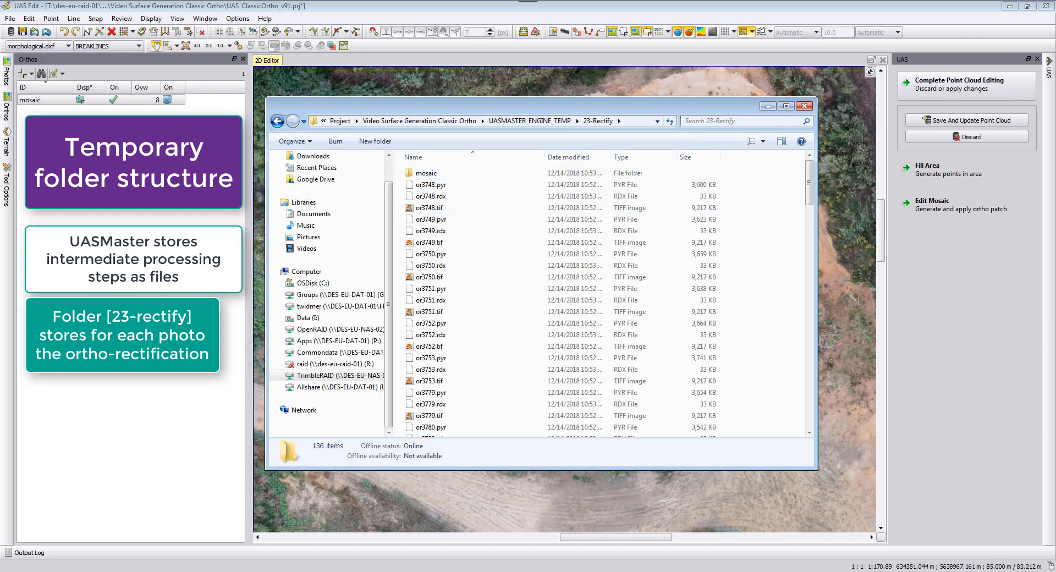
{"action": "left_click", "coordinate": [355, 571]}
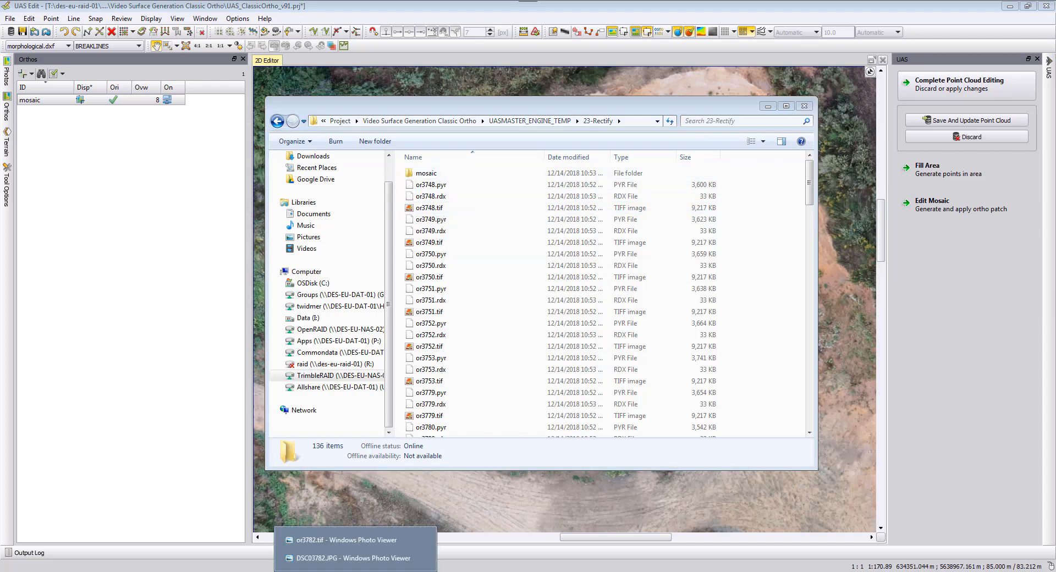
{"action": "left_click", "coordinate": [347, 540]}
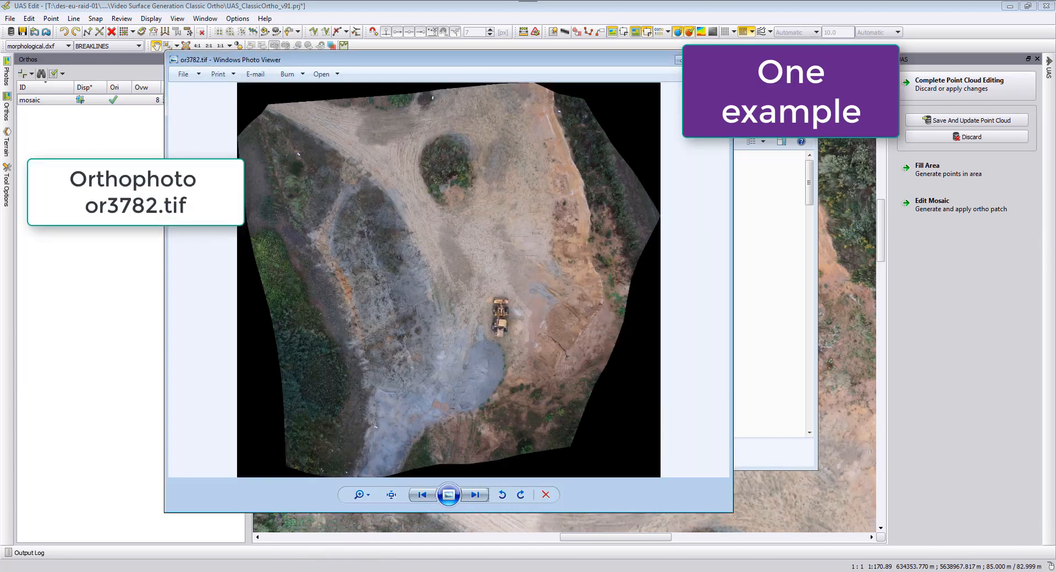
{"action": "left_click", "coordinate": [355, 571]}
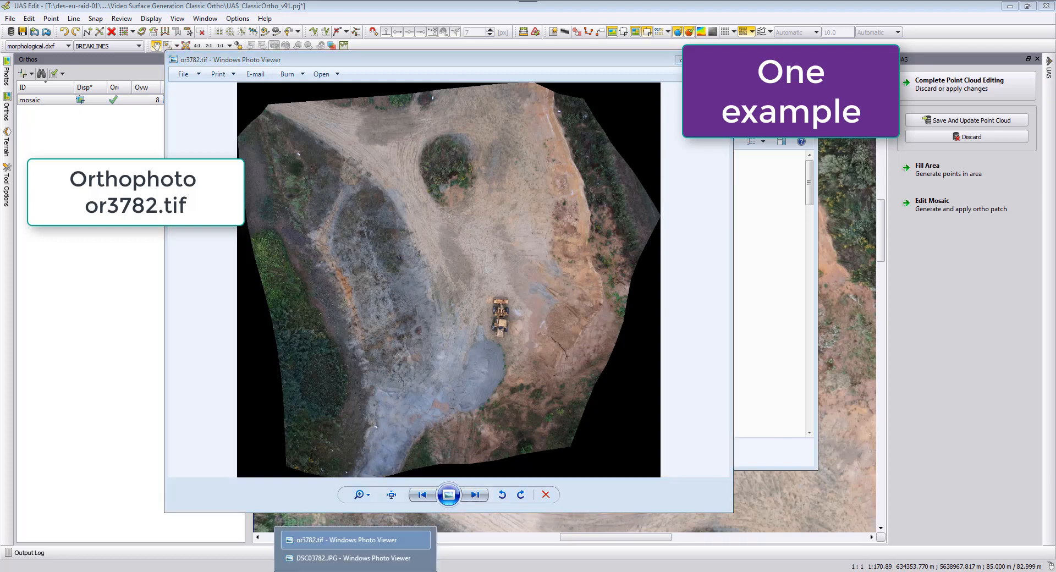
{"action": "left_click", "coordinate": [352, 557]}
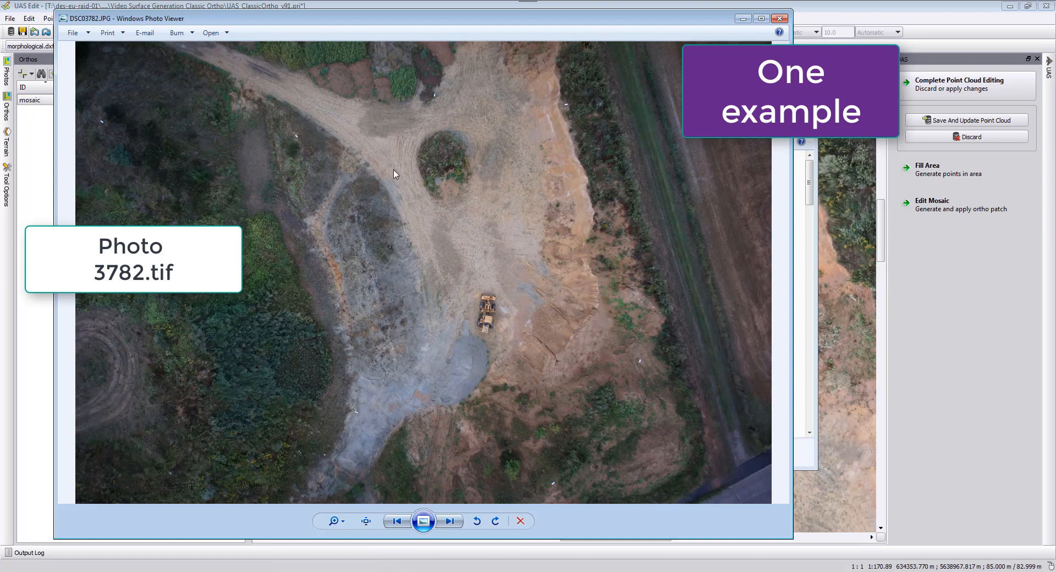
{"action": "left_click", "coordinate": [356, 571]}
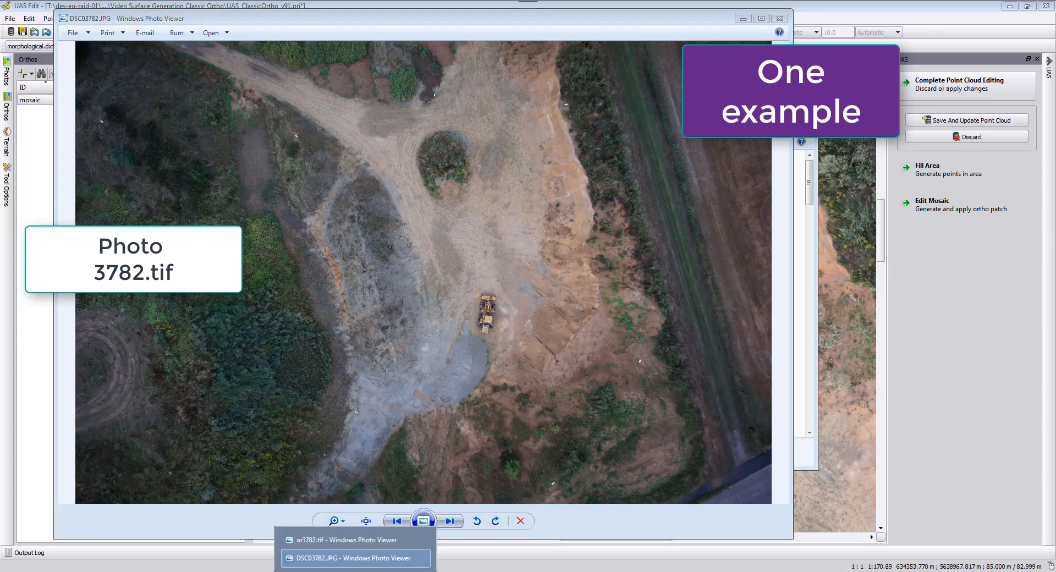
{"action": "left_click", "coordinate": [347, 540]}
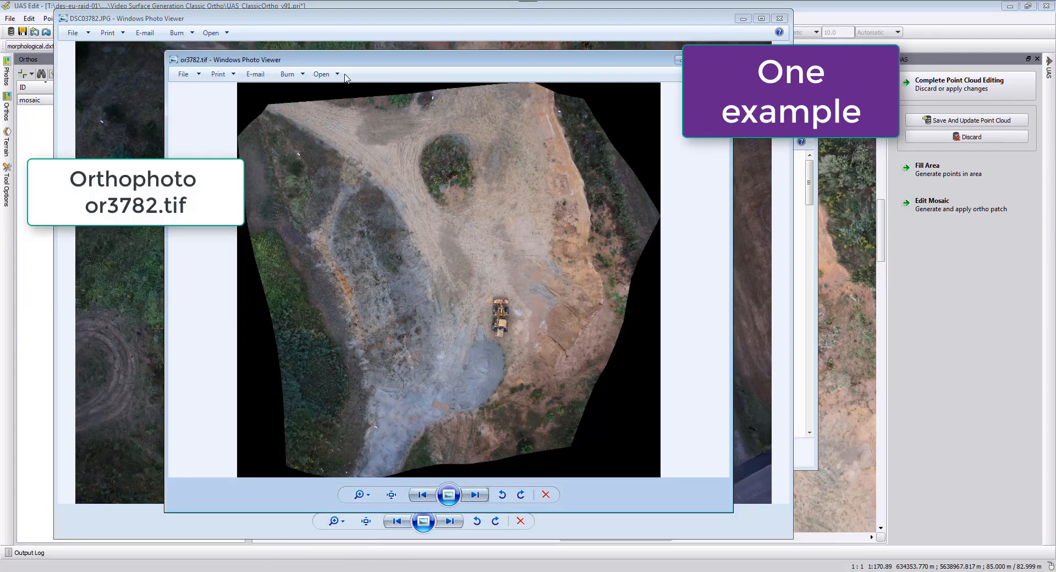
{"action": "left_click_drag", "start_coordinate": [372, 64], "coordinate": [389, 44]}
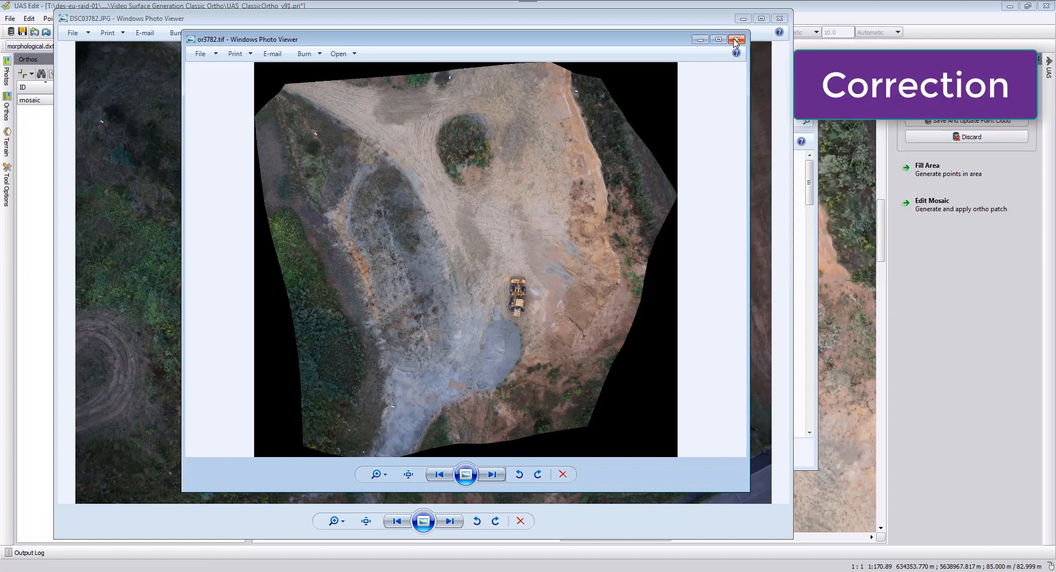
{"action": "left_click", "coordinate": [736, 40]}
{"action": "left_click", "coordinate": [779, 19]}
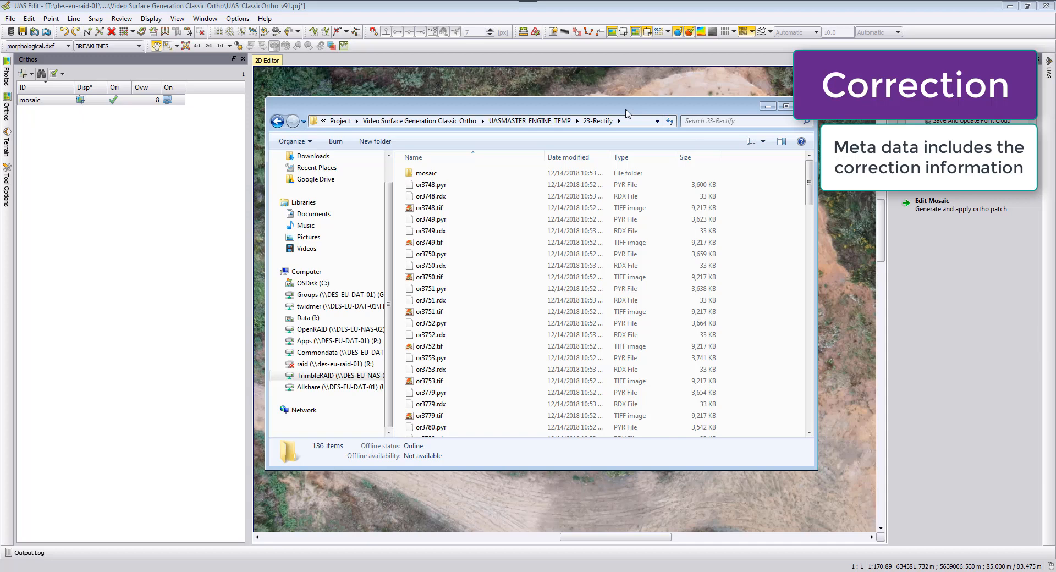
Browse the mosaic and meta subfolders of 23-Rectify to examine the correction metadata files.
{"action": "left_click", "coordinate": [435, 174]}
{"action": "double_click", "coordinate": [435, 174]}
{"action": "double_click", "coordinate": [431, 174]}
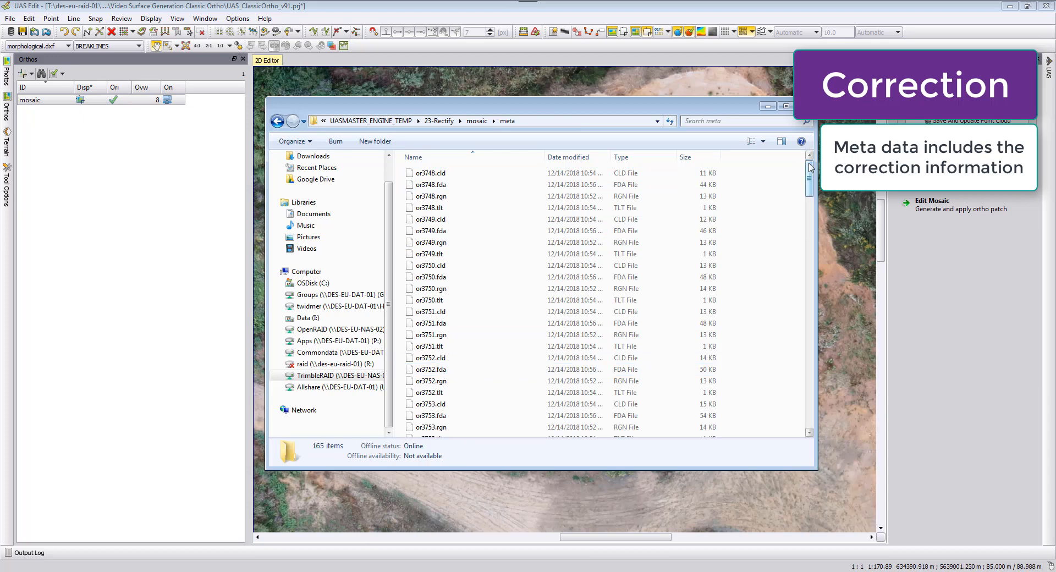
{"action": "mouse_move", "coordinate": [809, 165]}
{"action": "left_mouse_down"}
{"action": "mouse_move", "coordinate": [809, 394]}
{"action": "mouse_move", "coordinate": [795, 172]}
{"action": "left_mouse_up"}
{"action": "left_click", "coordinate": [443, 121]}
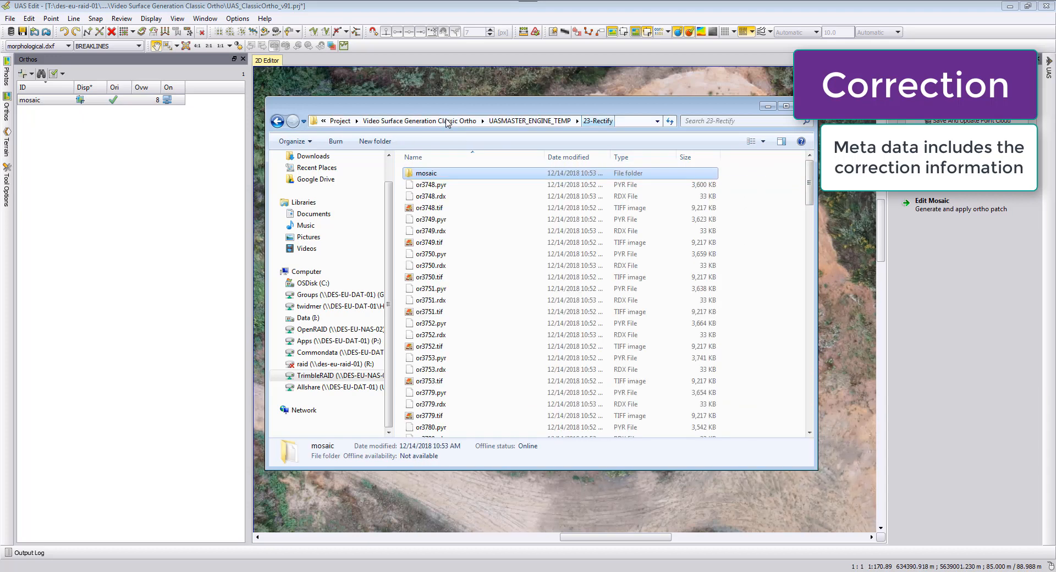
Open the 24-Mosaic folder, locate autoseam.dxf, copy the folder path, and close File Explorer.
{"action": "left_click", "coordinate": [535, 122]}
{"action": "double_click", "coordinate": [440, 208]}
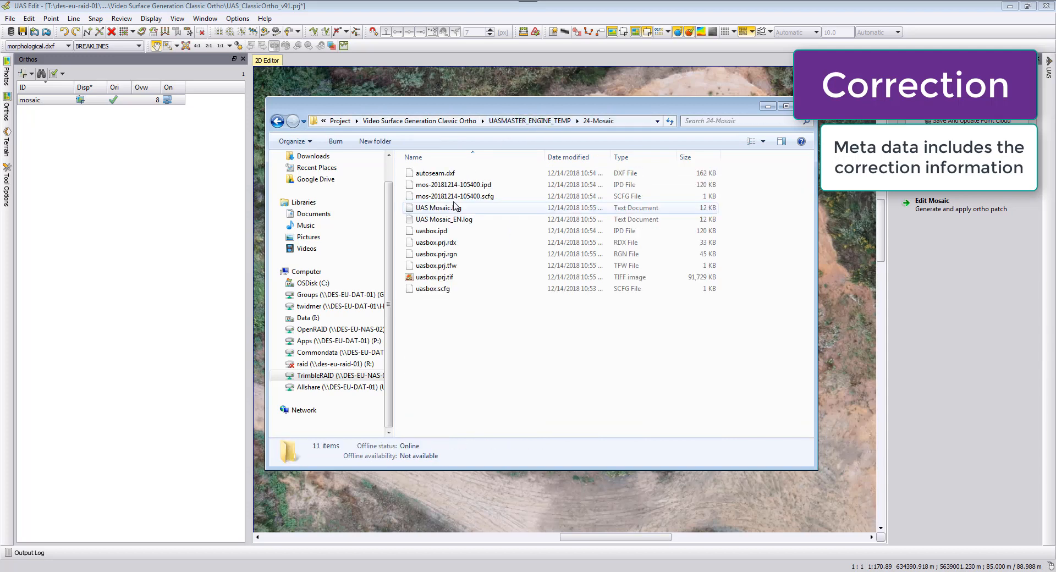
{"action": "left_click", "coordinate": [443, 174]}
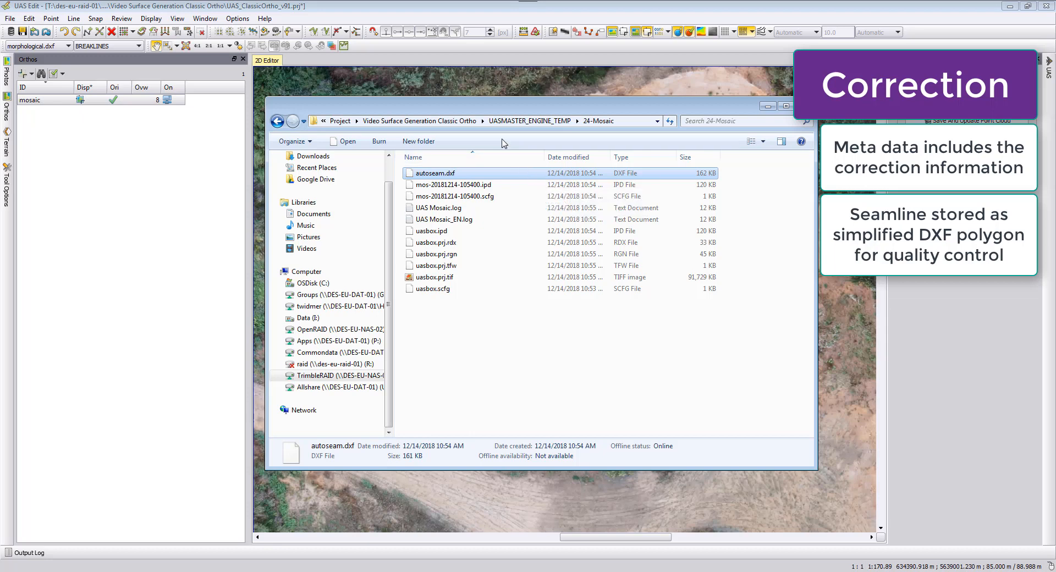
{"action": "left_click", "coordinate": [632, 121]}
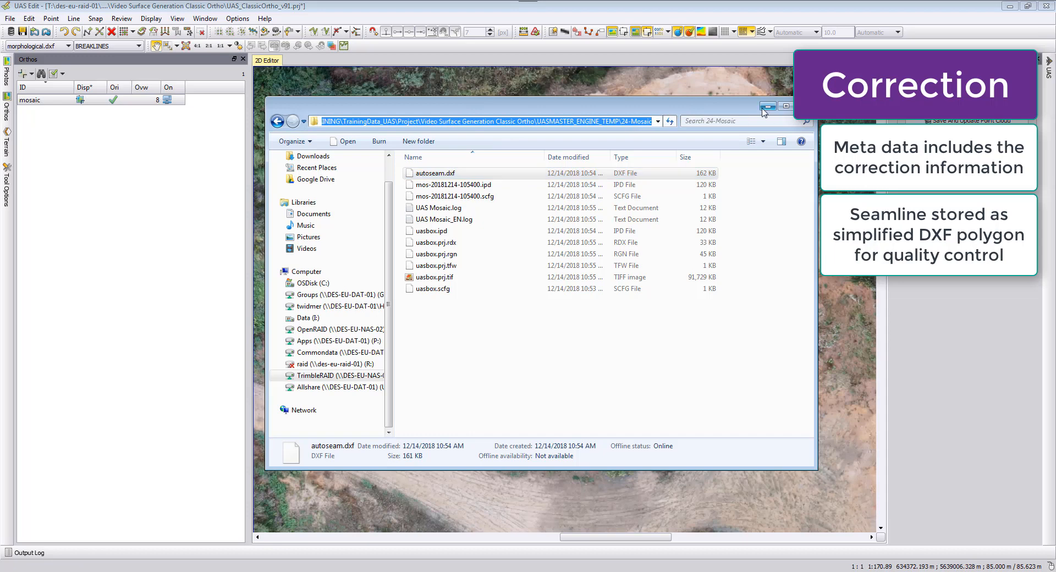
{"action": "left_click", "coordinate": [805, 106]}
Import autoseam.dxf from the 24-Mosaic folder into the editor as vector data.
{"action": "left_click", "coordinate": [10, 18]}
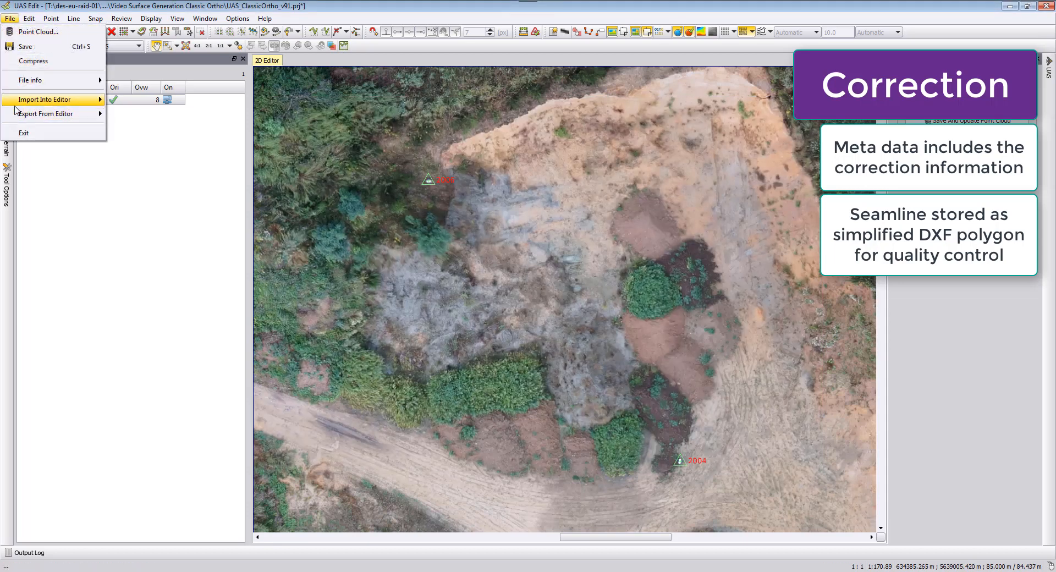
{"action": "mouse_move", "coordinate": [49, 99]}
{"action": "left_click", "coordinate": [138, 102]}
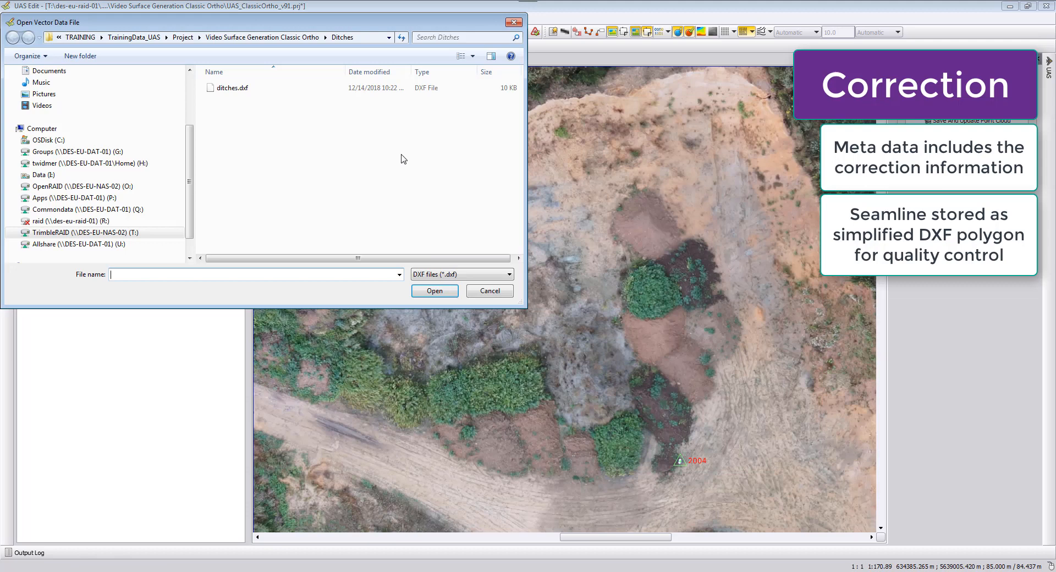
{"action": "left_click", "coordinate": [371, 37]}
{"action": "key", "text": "ctrl+v"}
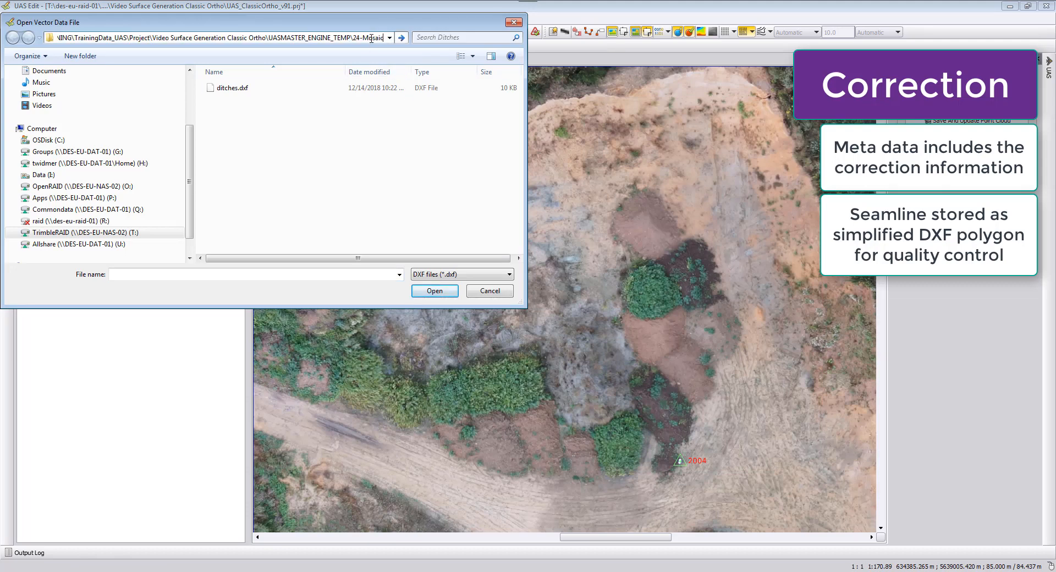
{"action": "key", "text": "Return"}
{"action": "left_click", "coordinate": [231, 88]}
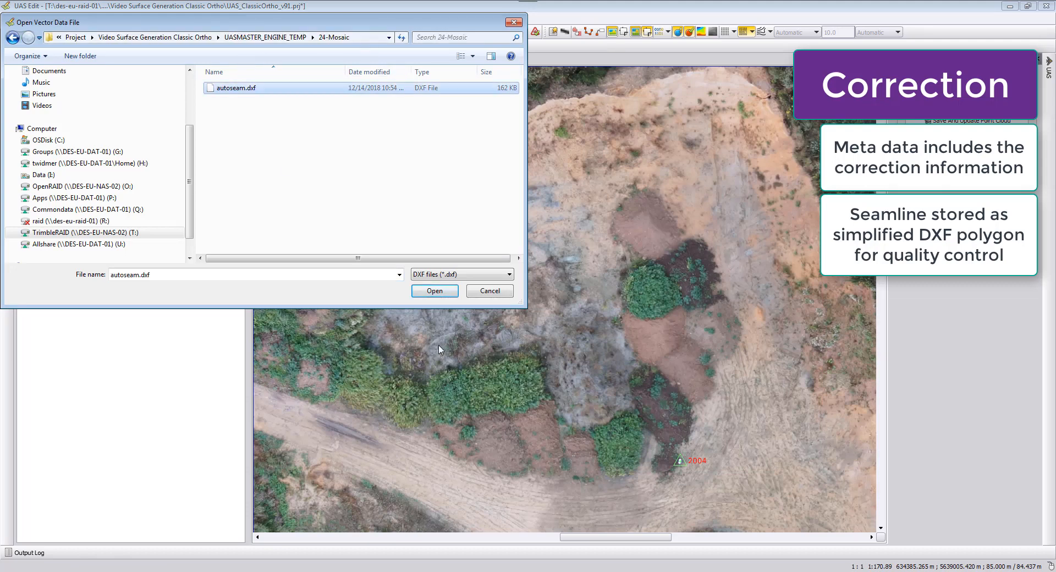
{"action": "left_click", "coordinate": [454, 292]}
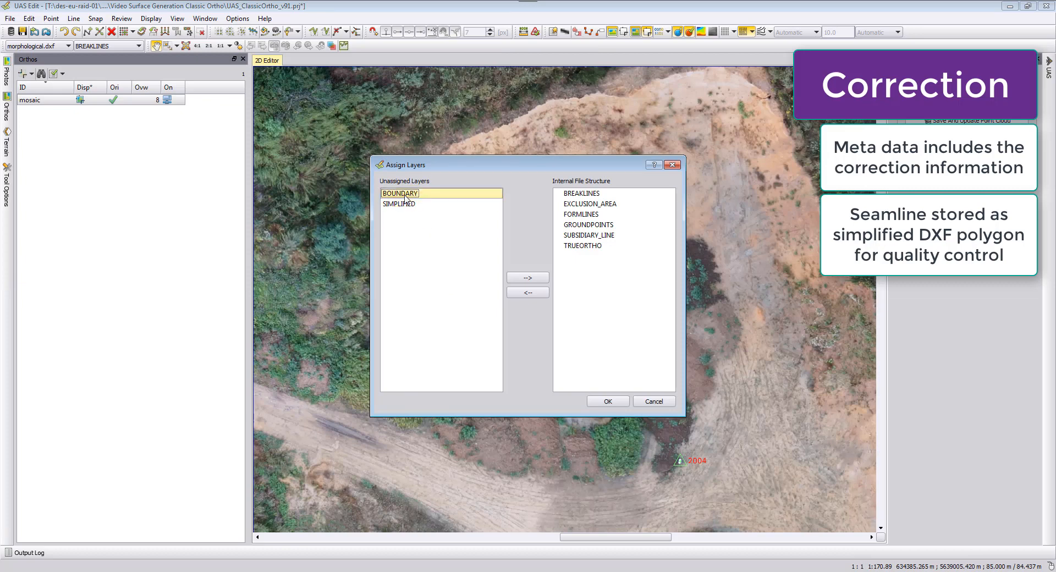
Assign both the SIMPLIFIED and BOUNDARY layers to BREAKLINES and confirm the layer assignment.
{"action": "left_click", "coordinate": [404, 204]}
{"action": "left_click", "coordinate": [571, 195]}
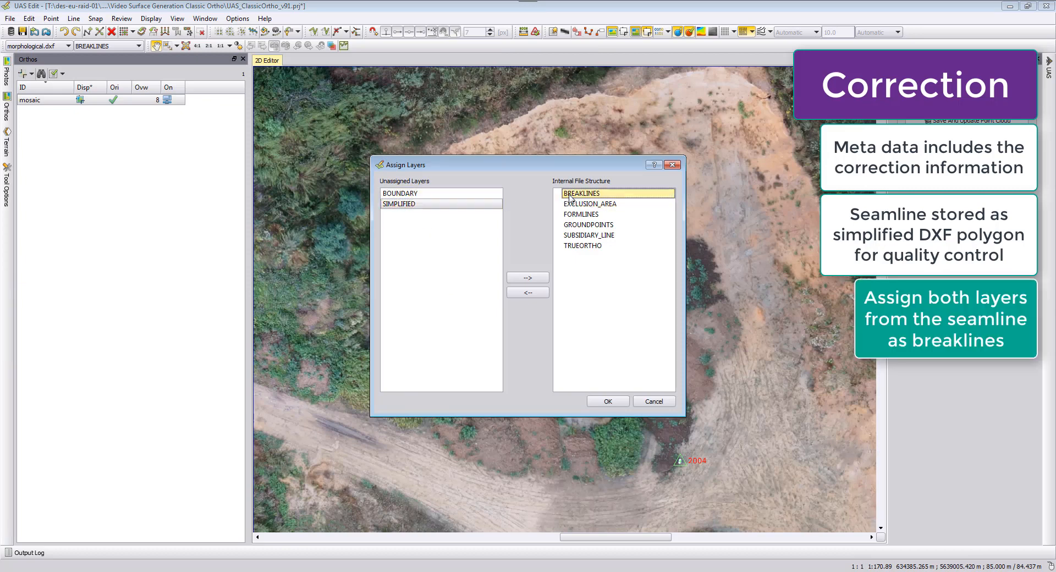
{"action": "left_click", "coordinate": [539, 282]}
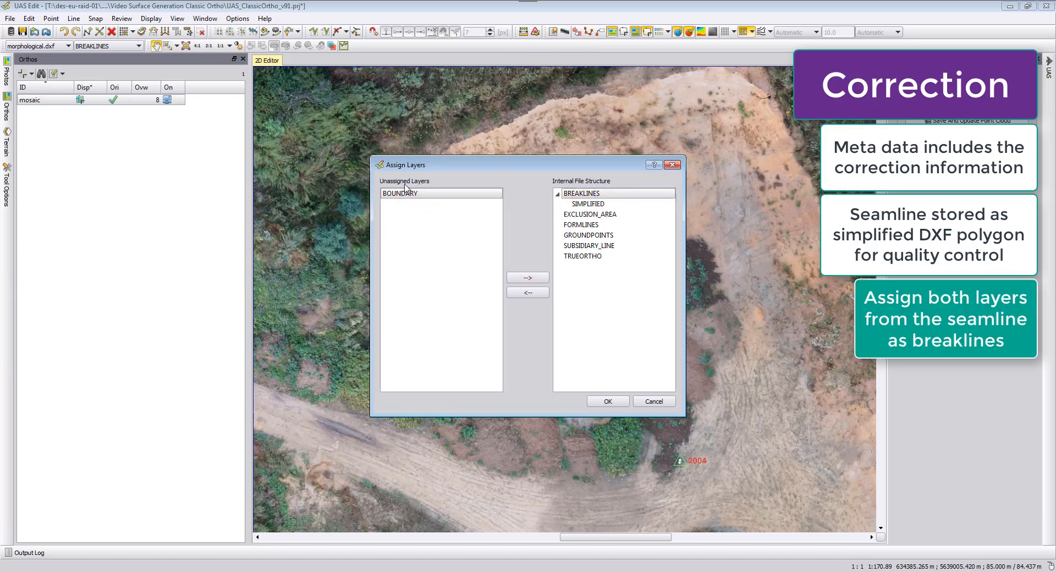
{"action": "left_click", "coordinate": [546, 279]}
{"action": "left_click", "coordinate": [608, 401]}
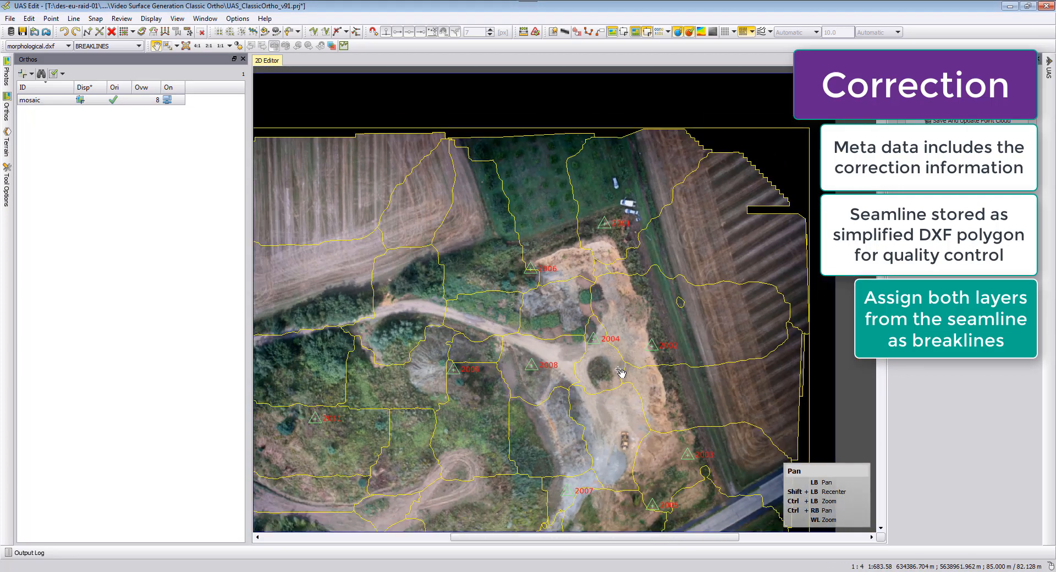
Pan and zoom across the mosaic to inspect the imported seamlines for misplacements.
{"action": "left_click_drag", "start_coordinate": [578, 381], "coordinate": [661, 305]}
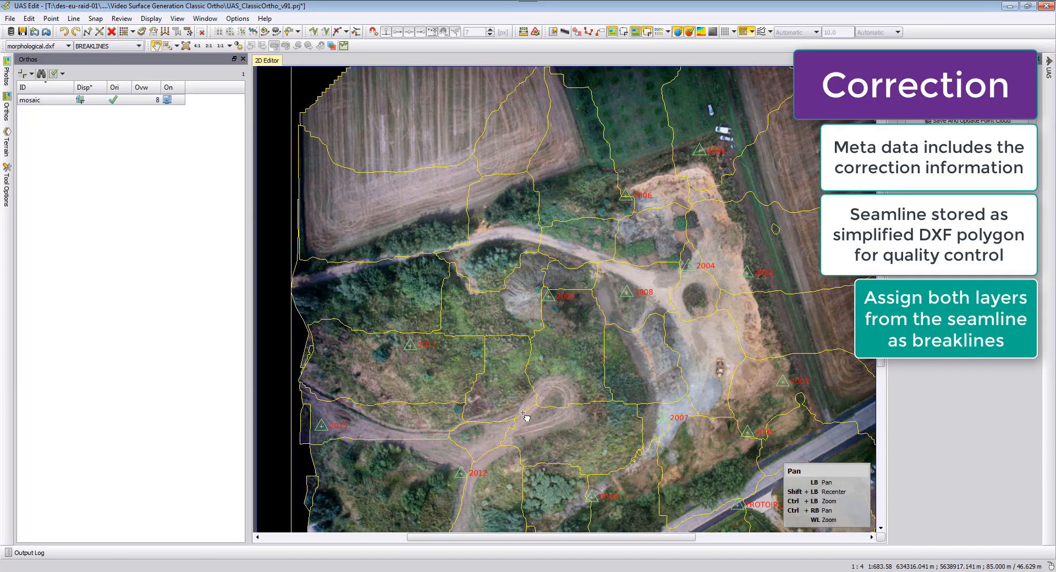
{"action": "left_click_drag", "start_coordinate": [525, 417], "coordinate": [576, 373]}
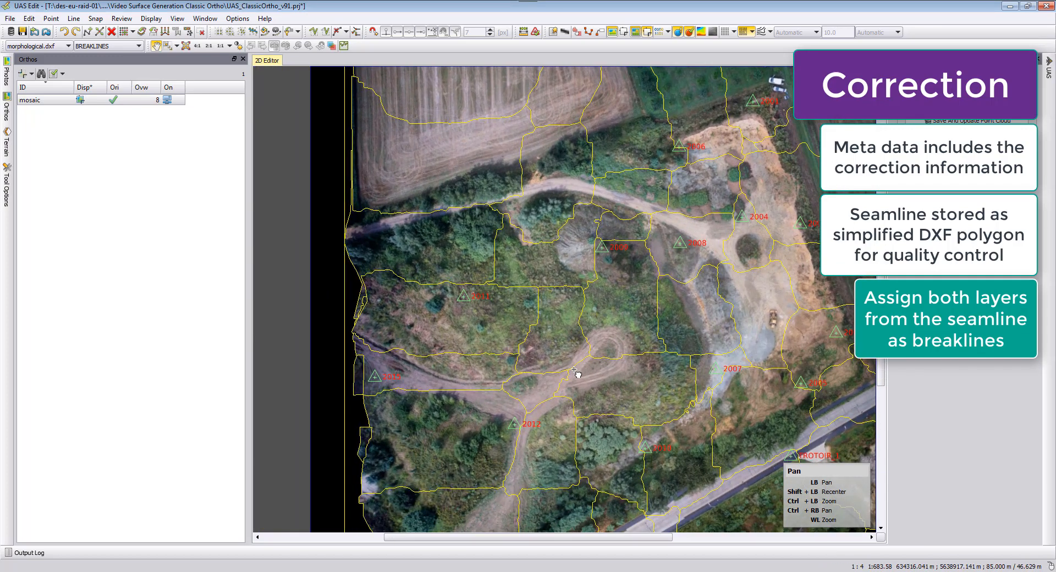
{"action": "left_click_drag", "start_coordinate": [516, 101], "coordinate": [509, 192]}
{"action": "left_click_drag", "start_coordinate": [592, 162], "coordinate": [549, 333]}
{"action": "scroll", "coordinate": [550, 155], "scroll_direction": "up", "scroll_amount": 6}
{"action": "left_click_drag", "start_coordinate": [550, 154], "coordinate": [547, 316]}
{"action": "scroll", "coordinate": [547, 241], "scroll_direction": "up", "scroll_amount": 3}
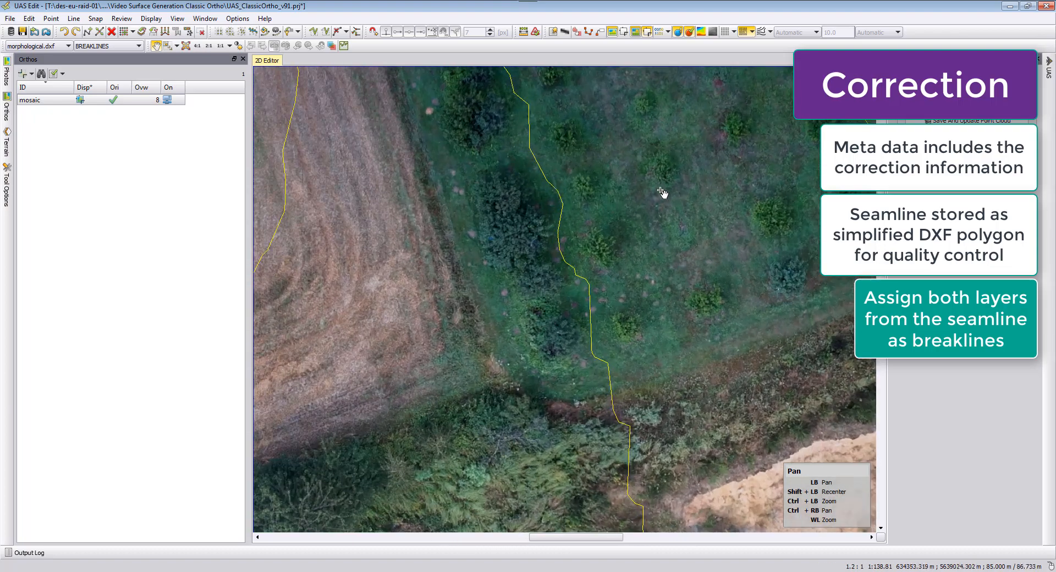
{"action": "left_click_drag", "start_coordinate": [687, 189], "coordinate": [461, 199]}
{"action": "left_click_drag", "start_coordinate": [689, 163], "coordinate": [572, 213]}
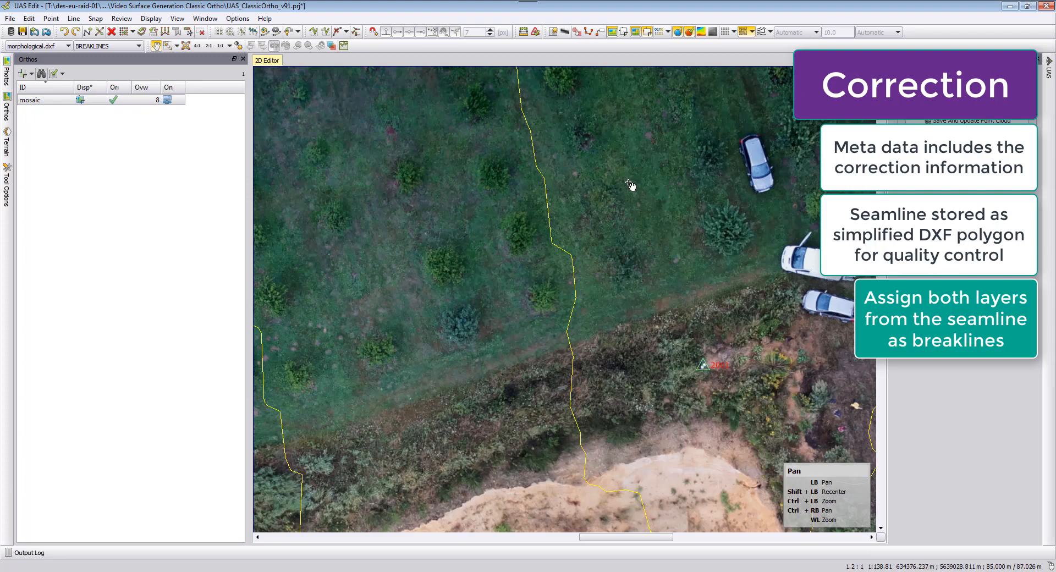
{"action": "left_click_drag", "start_coordinate": [528, 385], "coordinate": [598, 133]}
{"action": "scroll", "coordinate": [566, 446], "scroll_direction": "down", "scroll_amount": 1}
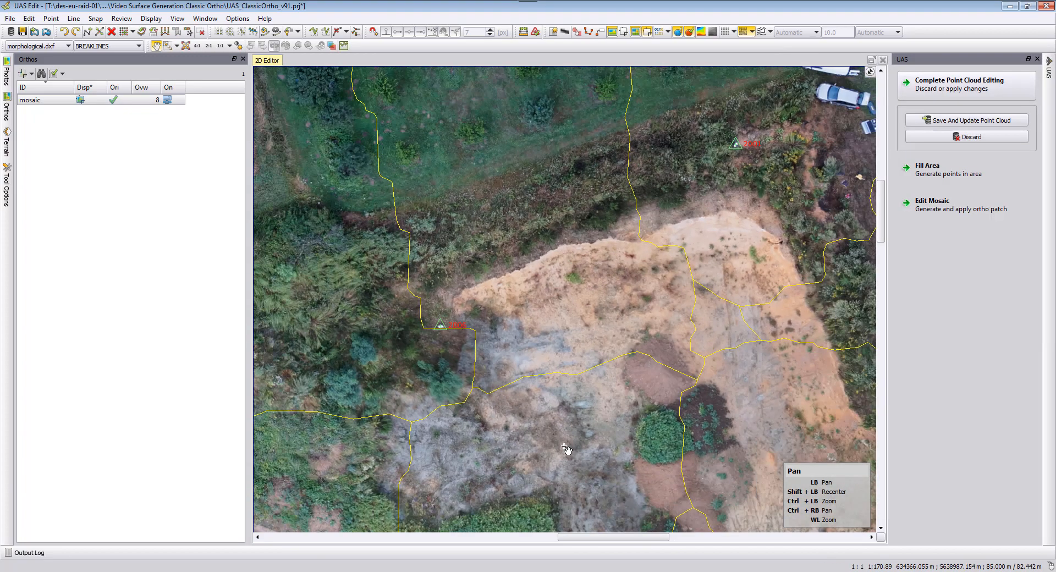
{"action": "scroll", "coordinate": [565, 447], "scroll_direction": "down", "scroll_amount": 1}
{"action": "left_click_drag", "start_coordinate": [570, 385], "coordinate": [577, 104]}
{"action": "left_click_drag", "start_coordinate": [573, 457], "coordinate": [576, 167]}
{"action": "left_click_drag", "start_coordinate": [573, 408], "coordinate": [576, 182]}
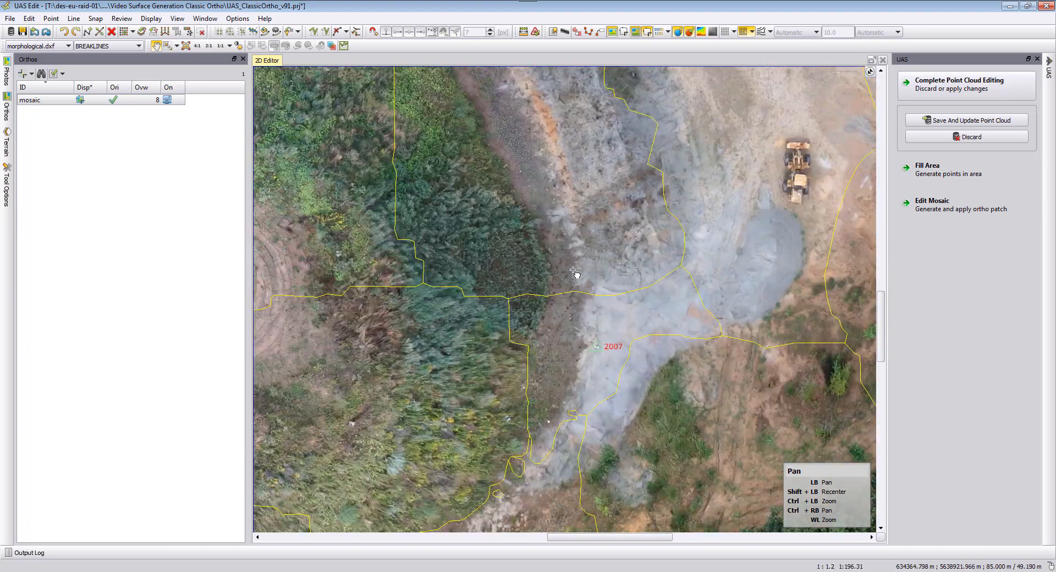
{"action": "left_click_drag", "start_coordinate": [574, 271], "coordinate": [564, 181]}
{"action": "left_click_drag", "start_coordinate": [555, 385], "coordinate": [552, 218]}
{"action": "left_click_drag", "start_coordinate": [539, 308], "coordinate": [575, 205]}
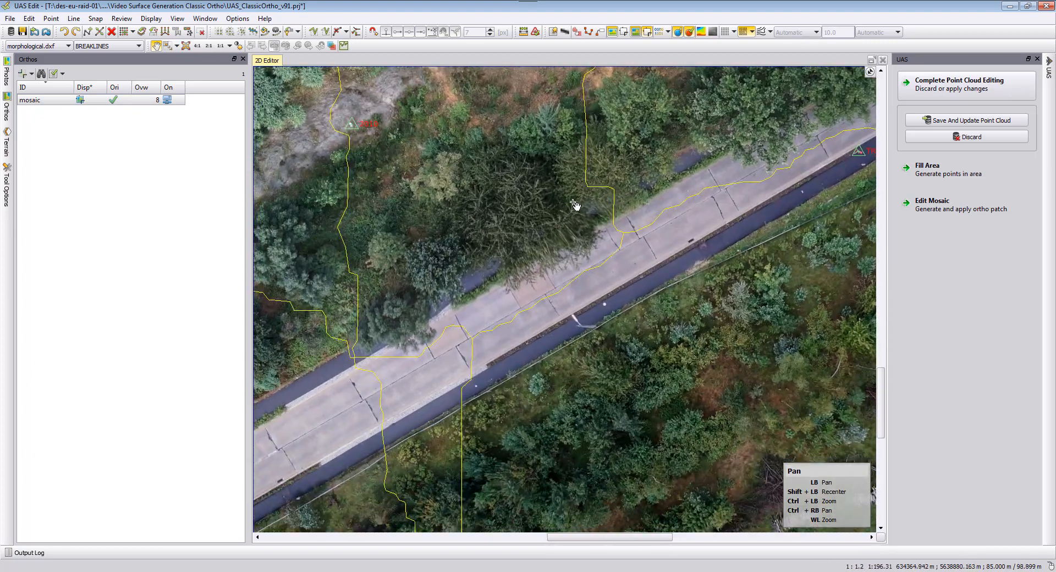
{"action": "left_click_drag", "start_coordinate": [434, 342], "coordinate": [530, 268]}
{"action": "left_click_drag", "start_coordinate": [499, 311], "coordinate": [550, 269]}
{"action": "scroll", "coordinate": [524, 319], "scroll_direction": "up", "scroll_amount": 3}
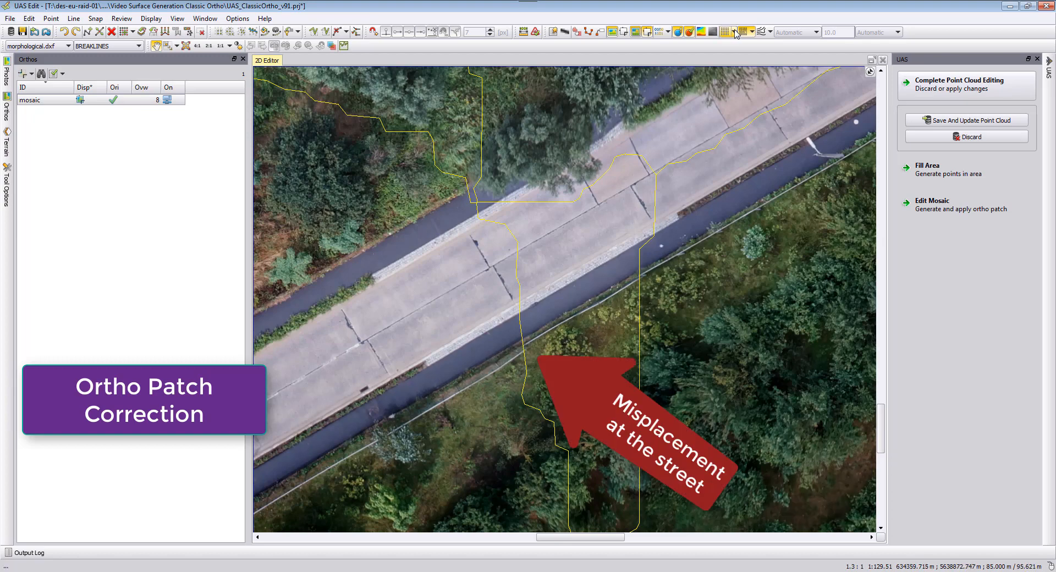
Show contour lines and switch off the interpolation flag for the BREAKLINES terrain layer.
{"action": "left_click", "coordinate": [760, 32]}
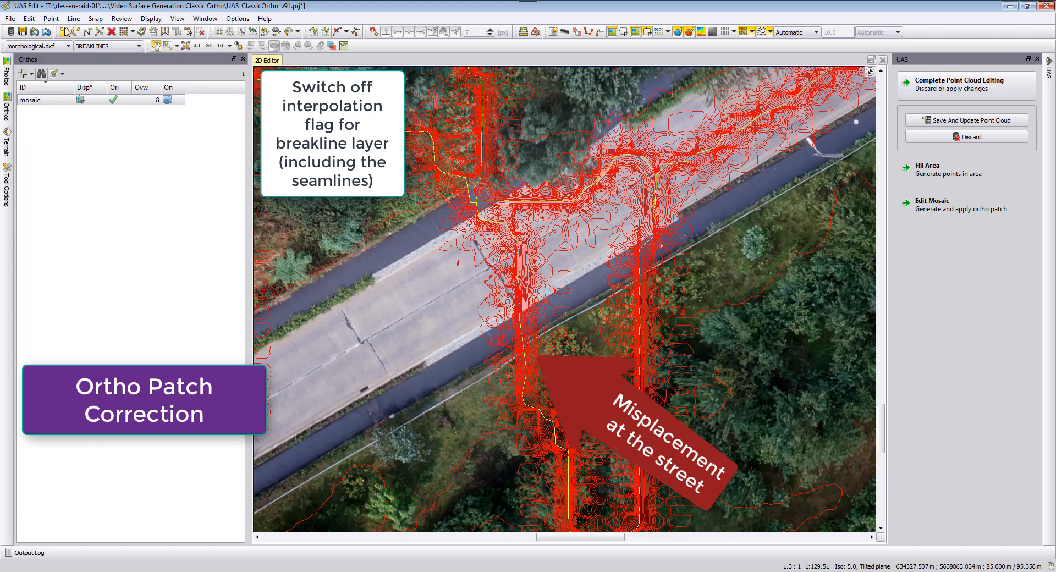
{"action": "left_click", "coordinate": [7, 142]}
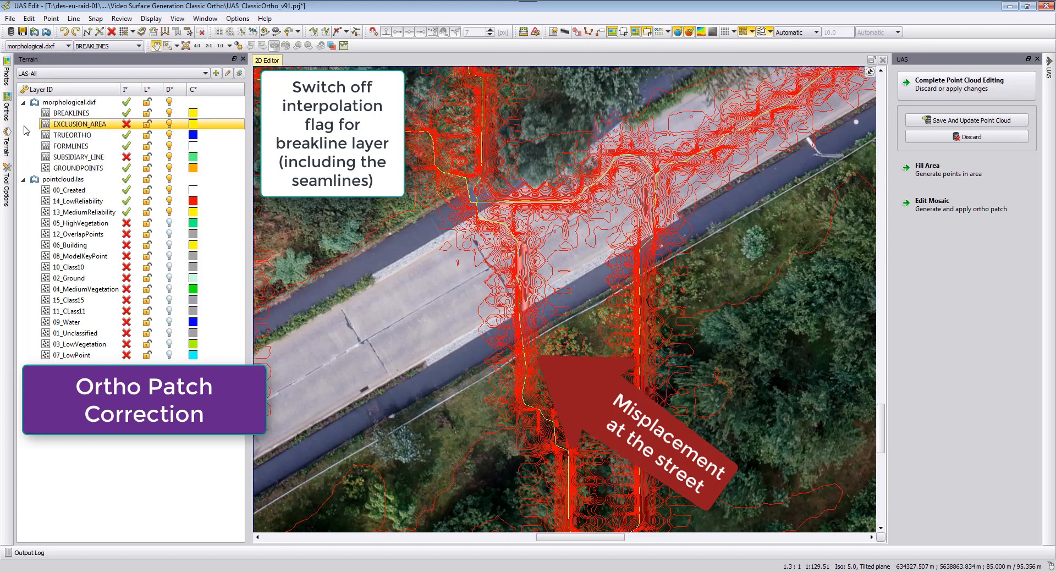
{"action": "left_click", "coordinate": [32, 134]}
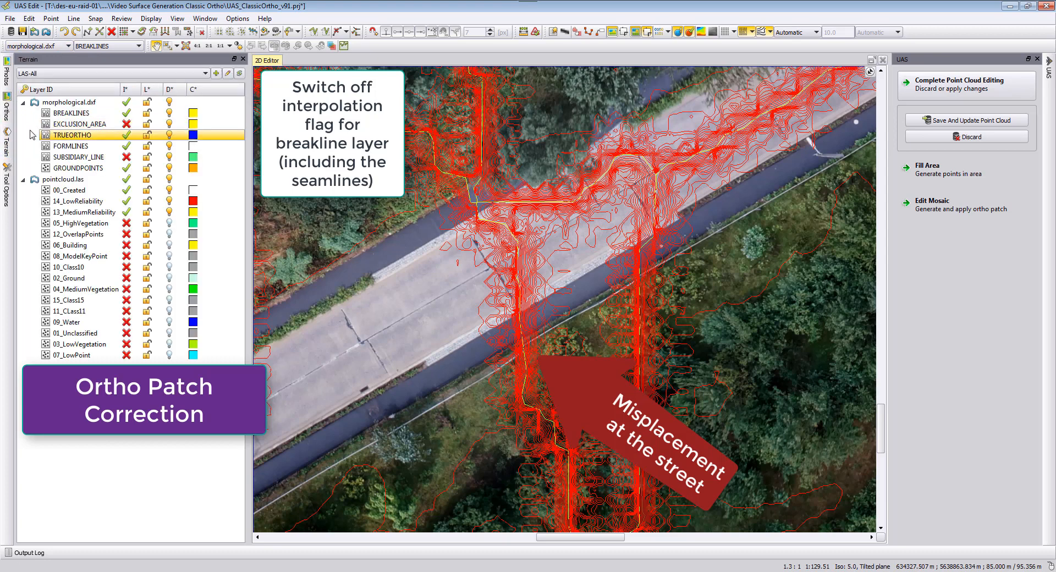
{"action": "left_click", "coordinate": [126, 113]}
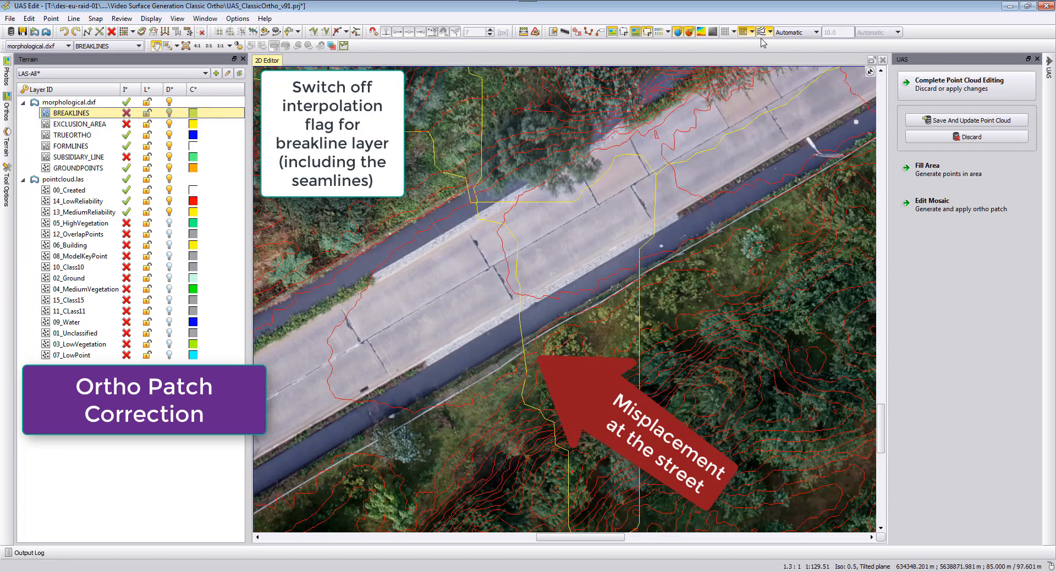
Select a profile area across the misplaced street border and rotate the 3D profile view to inspect its heights.
{"action": "left_click", "coordinate": [344, 46]}
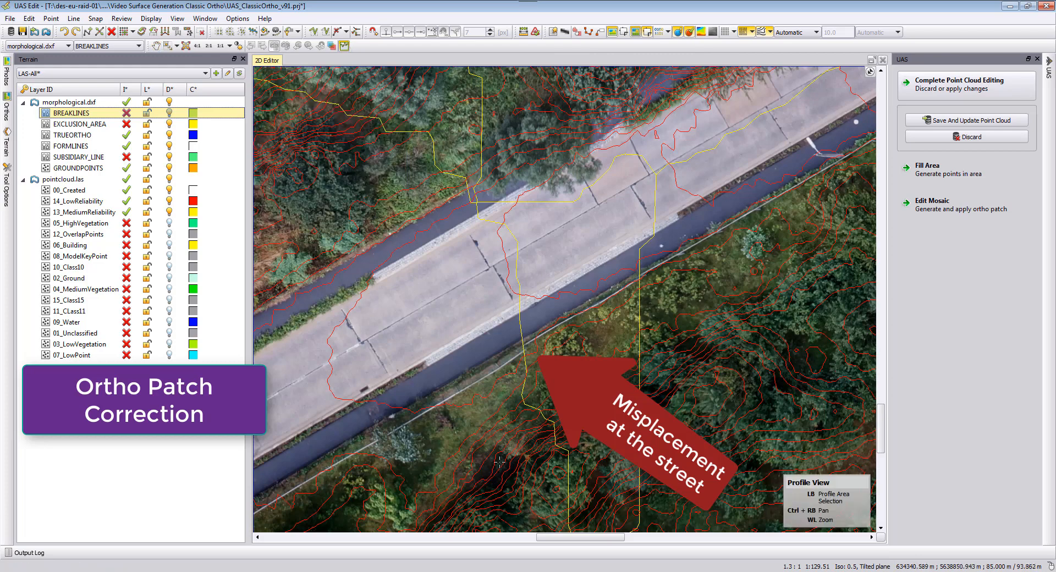
{"action": "scroll", "coordinate": [494, 402], "scroll_direction": "down", "scroll_amount": 1}
{"action": "left_click_drag", "start_coordinate": [425, 322], "coordinate": [491, 450]}
{"action": "left_click", "coordinate": [491, 450]}
{"action": "left_click", "coordinate": [708, 223]}
{"action": "right_click_drag", "start_coordinate": [692, 221], "coordinate": [690, 261]}
{"action": "mouse_move", "coordinate": [545, 374]}
{"action": "right_mouse_down"}
{"action": "mouse_move", "coordinate": [554, 311]}
{"action": "mouse_move", "coordinate": [538, 329]}
{"action": "mouse_move", "coordinate": [542, 378]}
{"action": "mouse_move", "coordinate": [419, 403]}
{"action": "right_mouse_up"}
{"action": "left_click", "coordinate": [713, 32]}
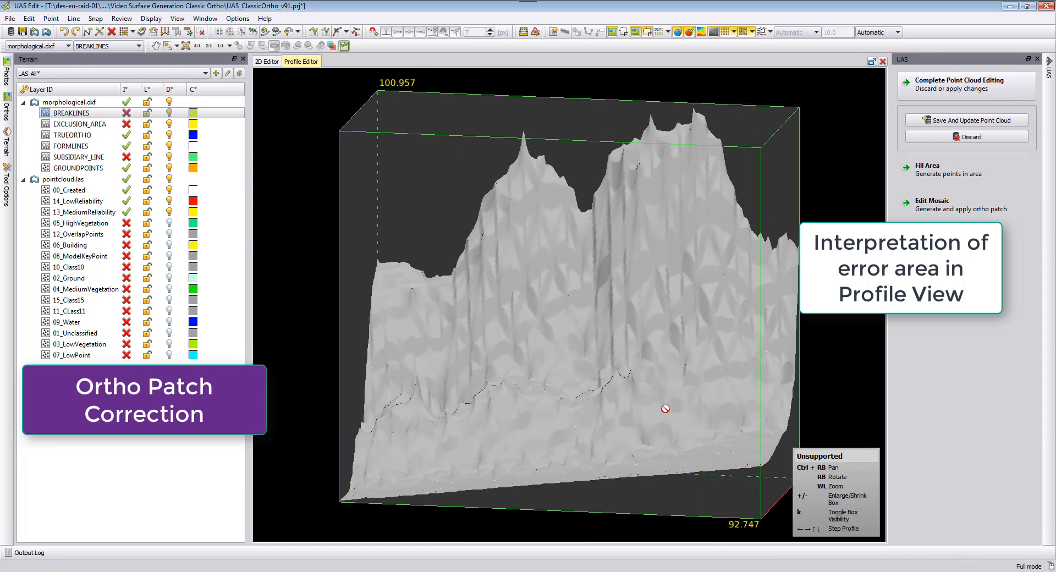
{"action": "right_click_drag", "start_coordinate": [659, 417], "coordinate": [560, 459]}
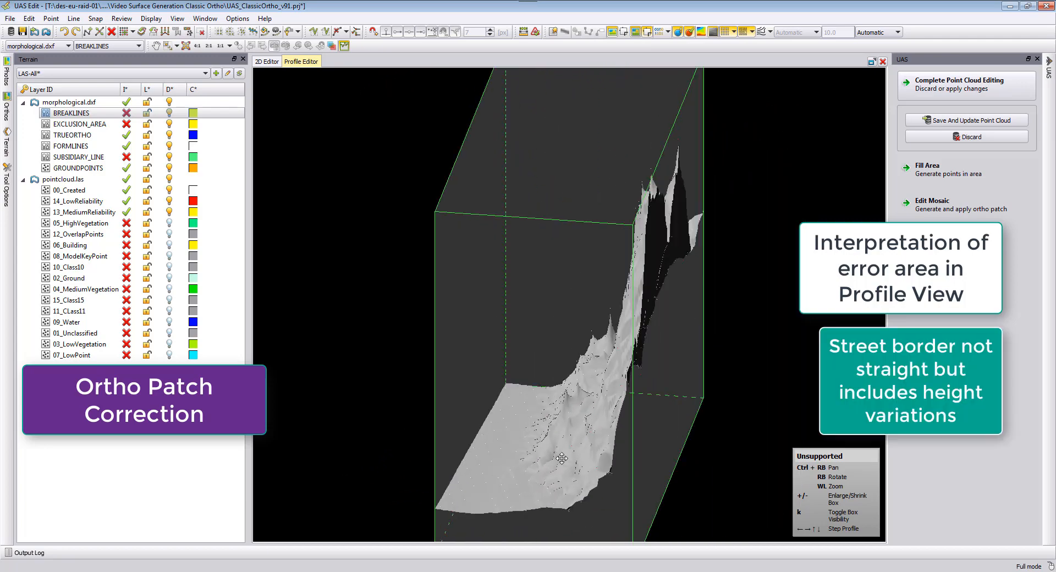
Measure a new 3D breakline along the southern street border in the stereo view.
{"action": "left_click", "coordinate": [883, 62]}
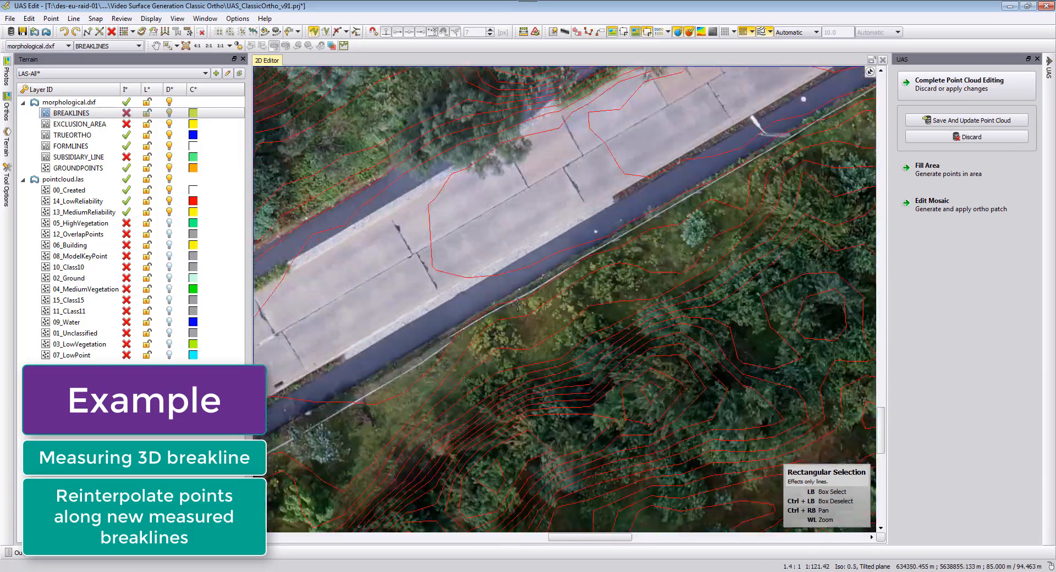
{"action": "left_click", "coordinate": [761, 32]}
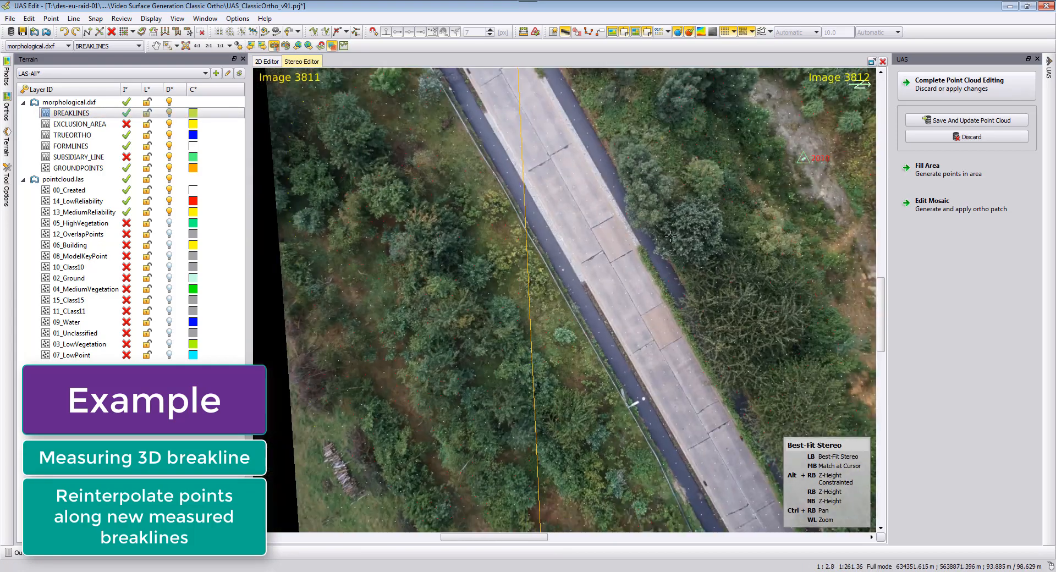
{"action": "left_click", "coordinate": [87, 33]}
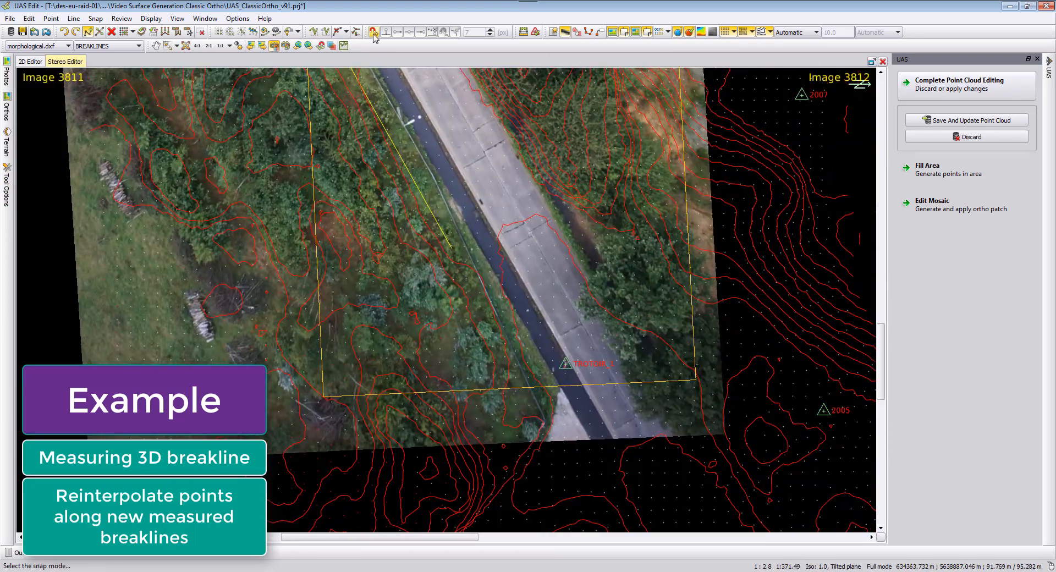
{"action": "left_click", "coordinate": [374, 33]}
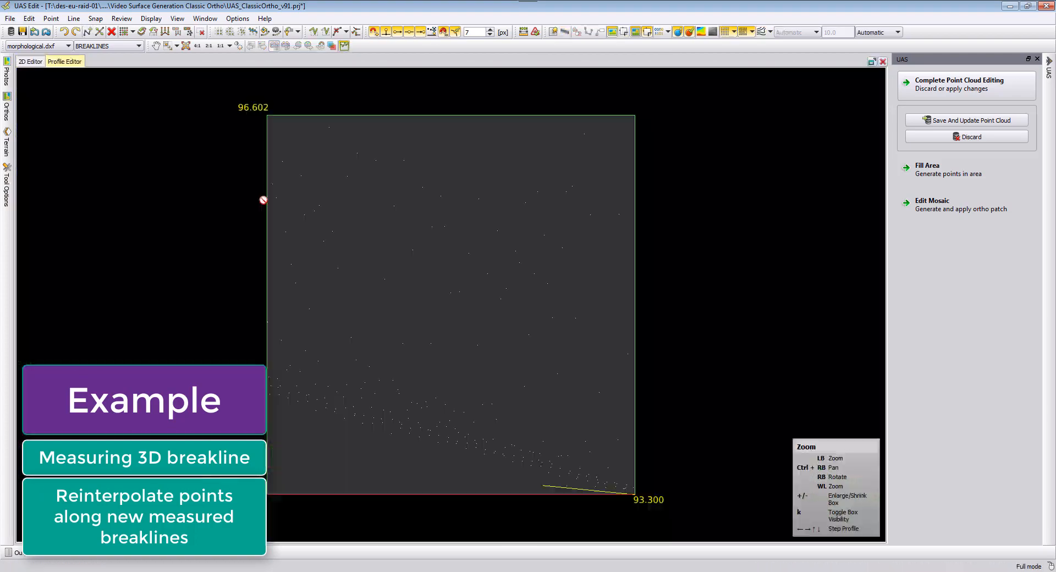
{"action": "right_click_drag", "start_coordinate": [523, 385], "coordinate": [372, 378]}
{"action": "left_click", "coordinate": [460, 453]}
{"action": "left_click", "coordinate": [382, 464]}
{"action": "left_click", "coordinate": [374, 419]}
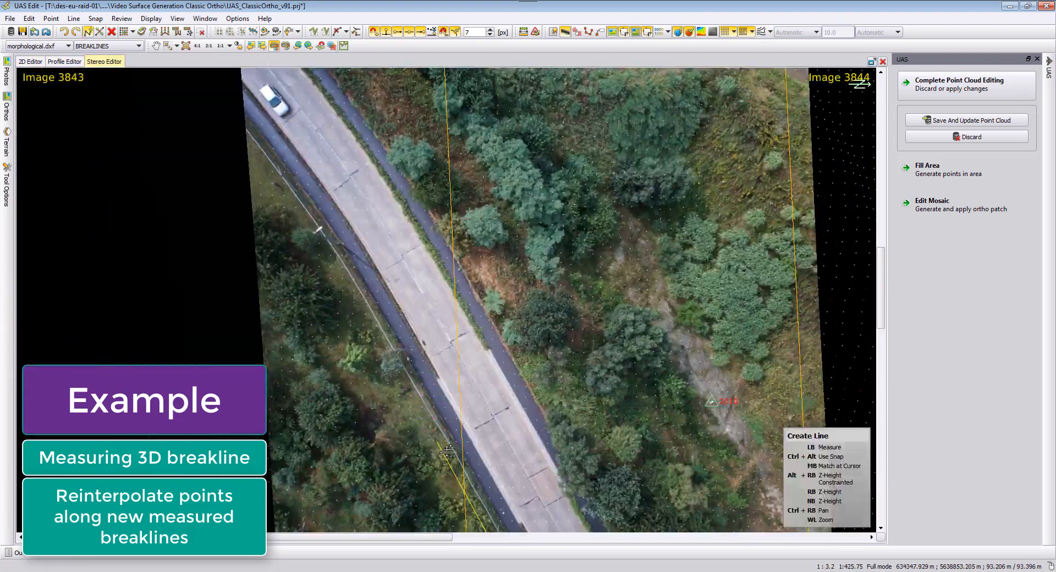
{"action": "left_click", "coordinate": [365, 332]}
{"action": "scroll", "coordinate": [542, 325], "scroll_direction": "down", "scroll_amount": 1}
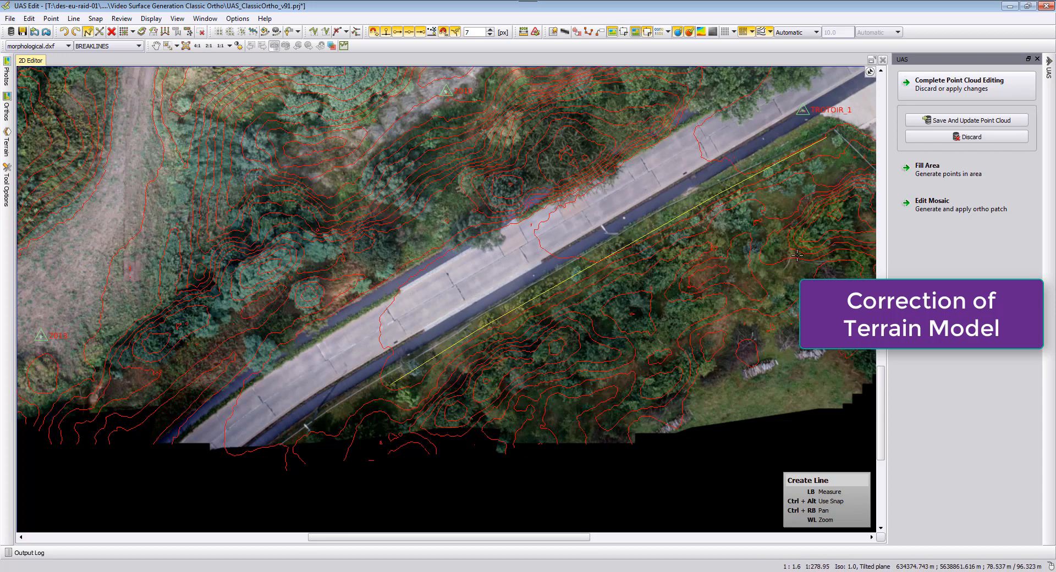
Start Edit Mosaic and define a patch area polygon enclosing the misplaced street section.
{"action": "left_click", "coordinate": [932, 208]}
{"action": "left_click", "coordinate": [962, 195]}
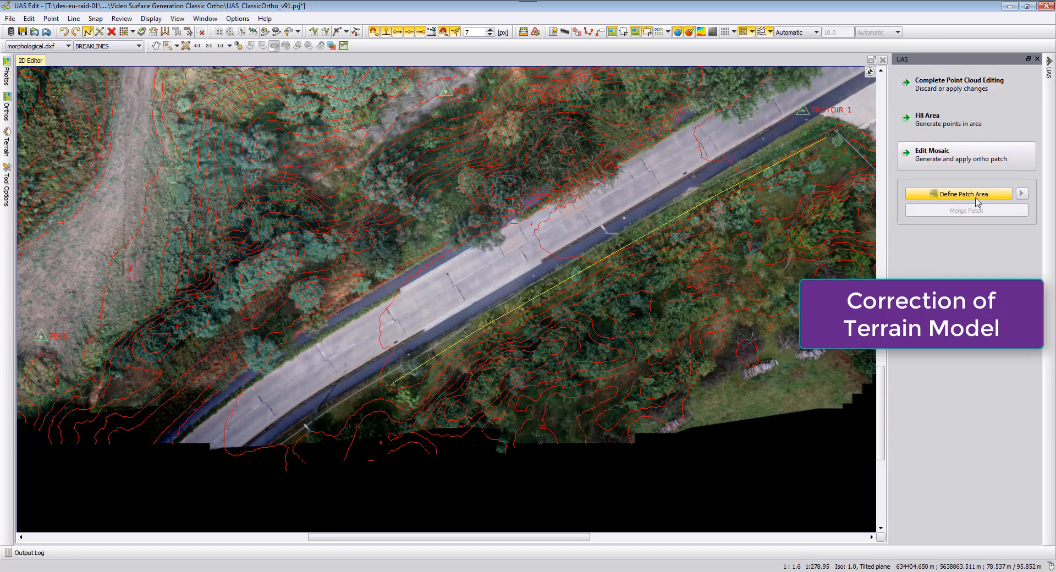
{"action": "left_click", "coordinate": [951, 195]}
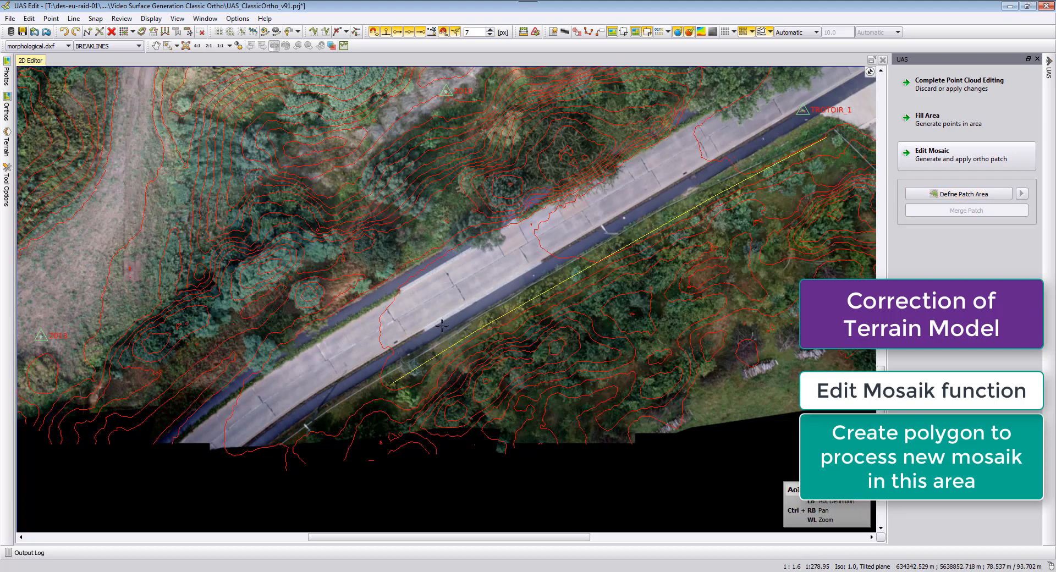
{"action": "left_click", "coordinate": [459, 355]}
{"action": "left_click", "coordinate": [404, 250]}
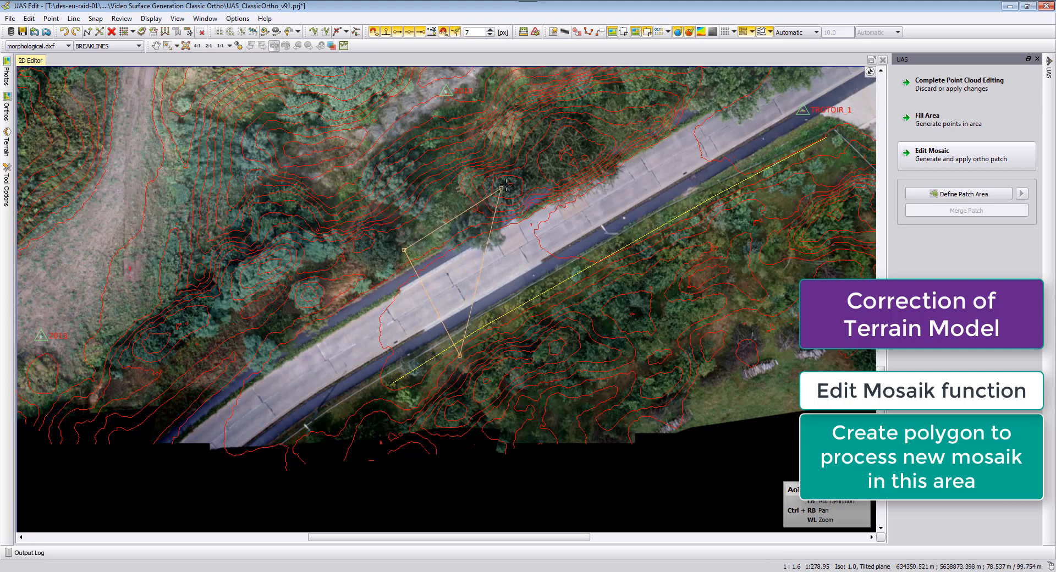
{"action": "left_click", "coordinate": [544, 171]}
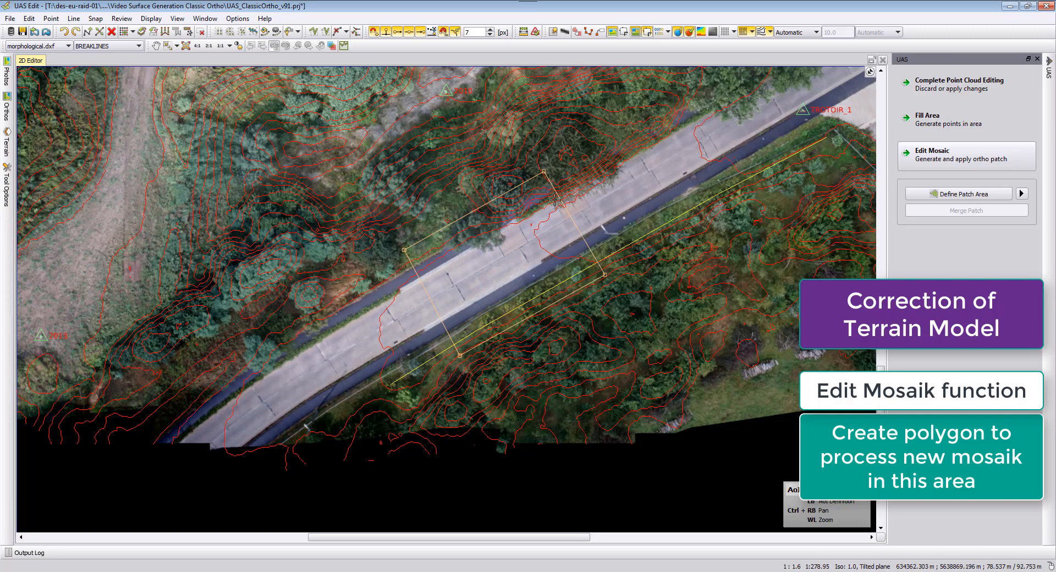
{"action": "left_click", "coordinate": [405, 249]}
Generate the ortho patch with the Classic Orthophoto method, saving the strategy changes, and close the processing window.
{"action": "scroll", "coordinate": [440, 324], "scroll_direction": "up", "scroll_amount": 3}
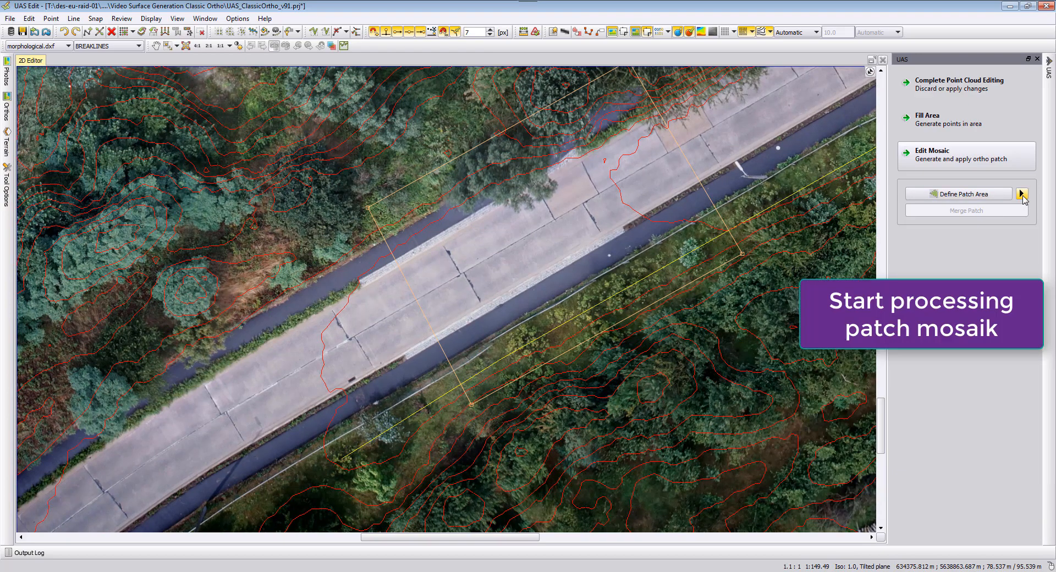
{"action": "left_click", "coordinate": [1021, 194]}
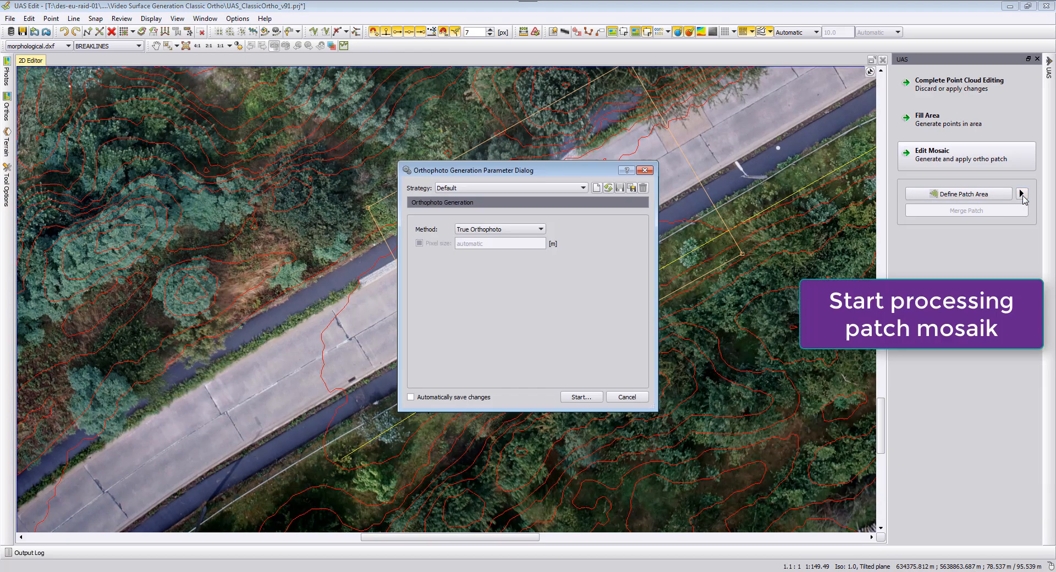
{"action": "left_click", "coordinate": [506, 229]}
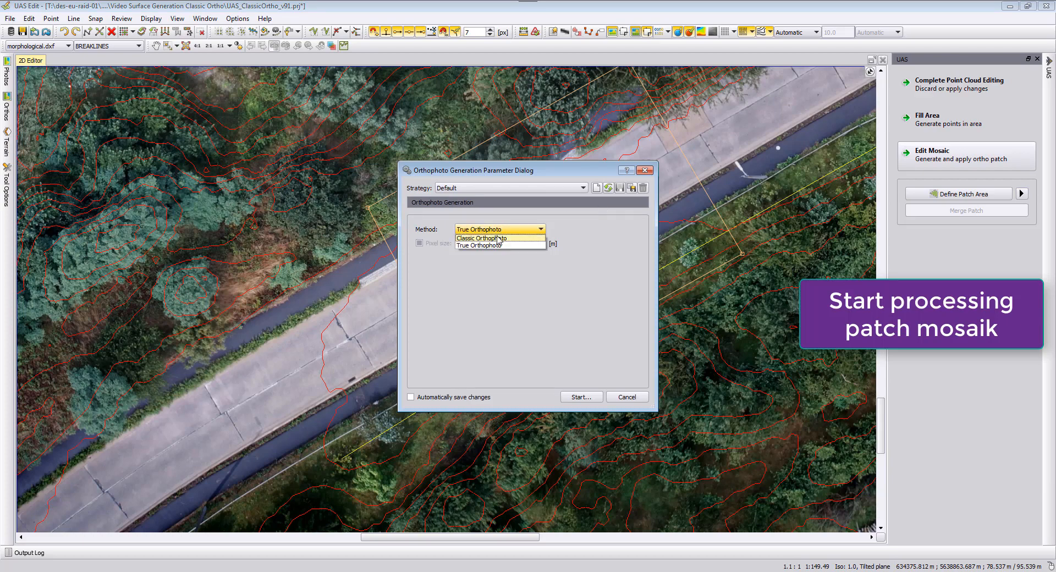
{"action": "left_click", "coordinate": [499, 238]}
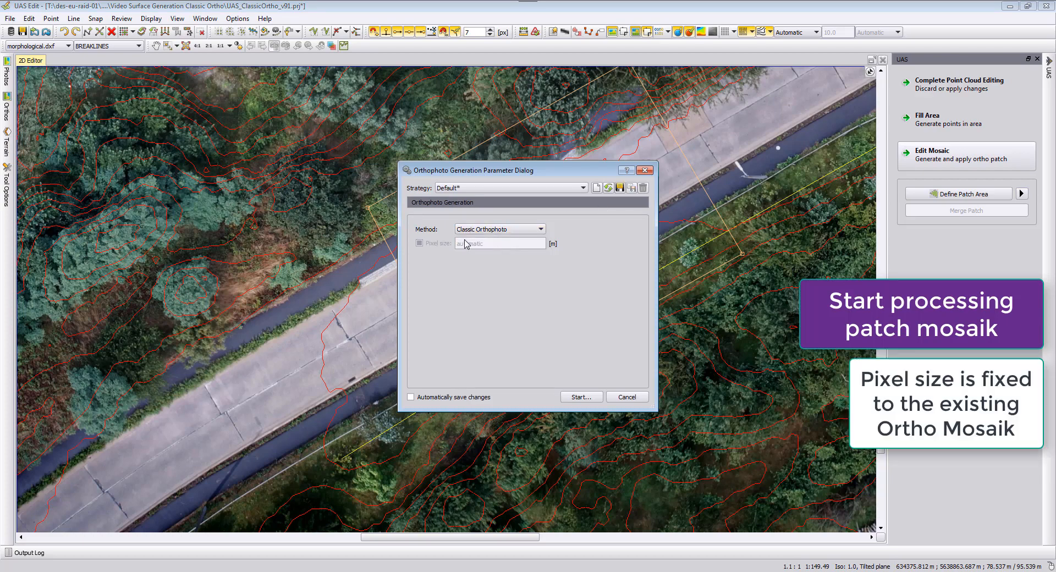
{"action": "left_click", "coordinate": [579, 397]}
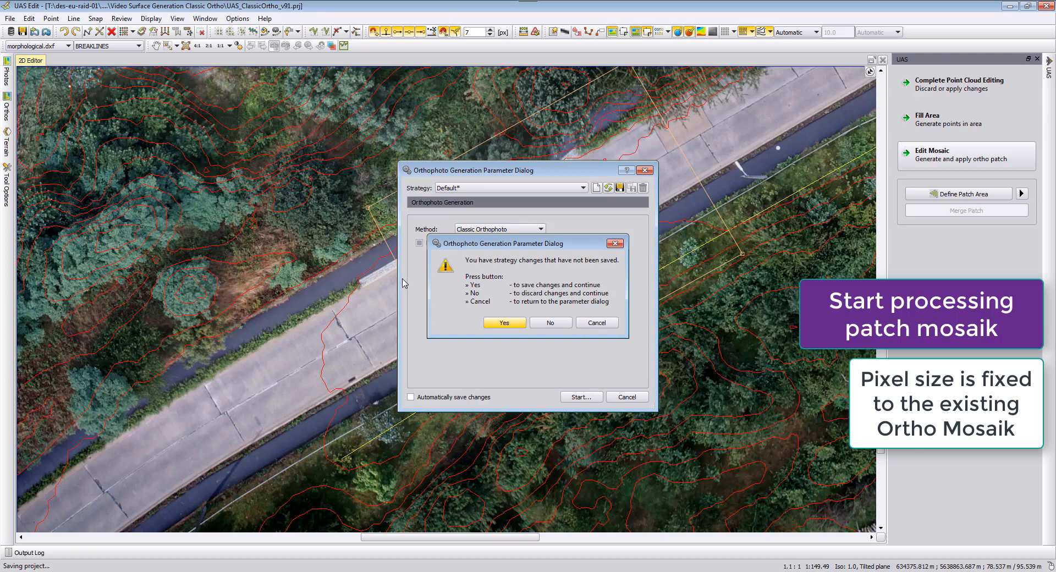
{"action": "key", "text": "Return"}
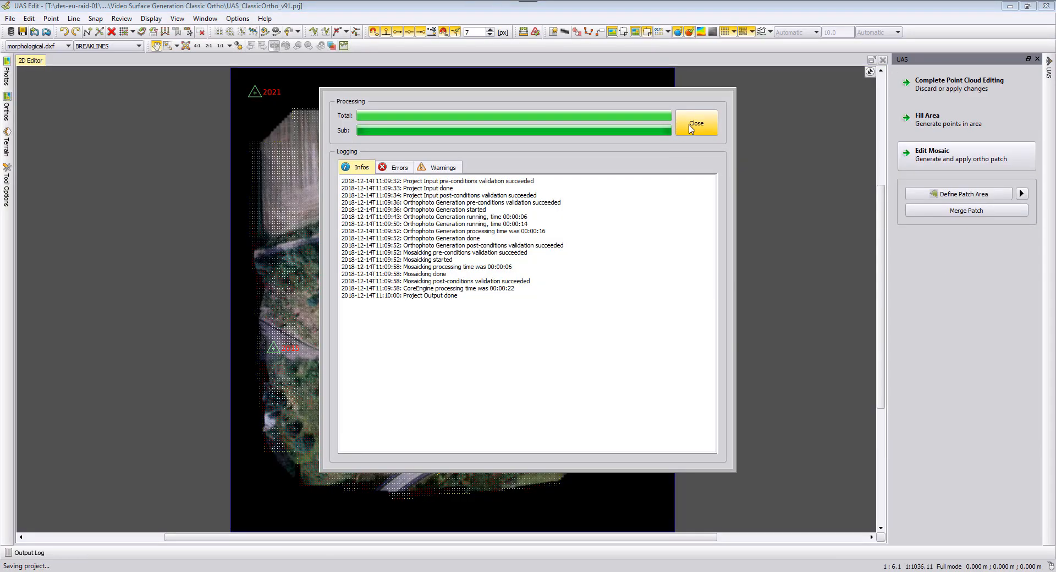
{"action": "left_click", "coordinate": [690, 123]}
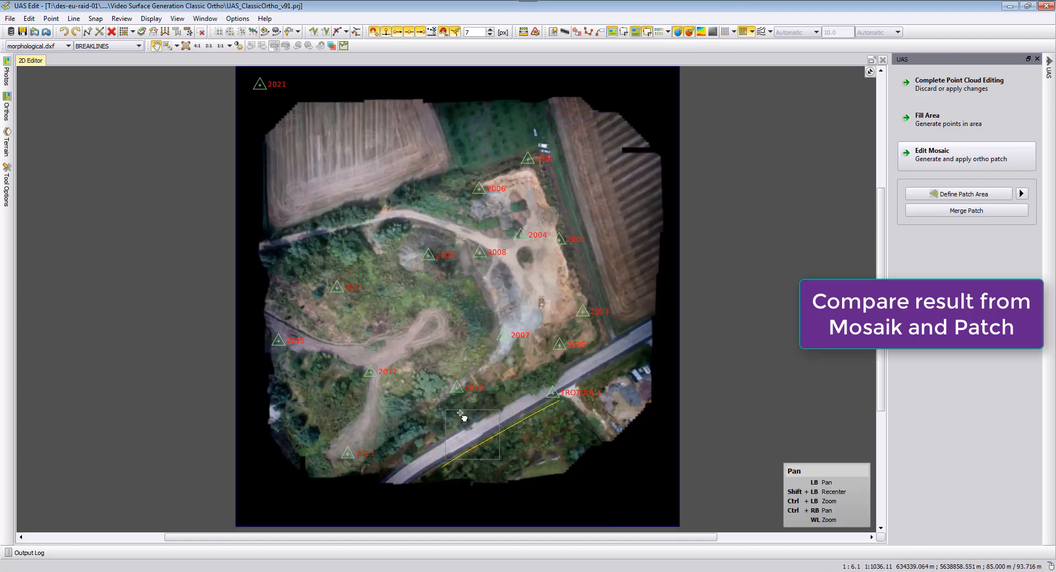
Compare the patch against the mosaic by toggling the patch display in the Orthos list while panning along the street.
{"action": "left_click_drag", "start_coordinate": [445, 423], "coordinate": [487, 296]}
{"action": "scroll", "coordinate": [487, 297], "scroll_direction": "up", "scroll_amount": 5}
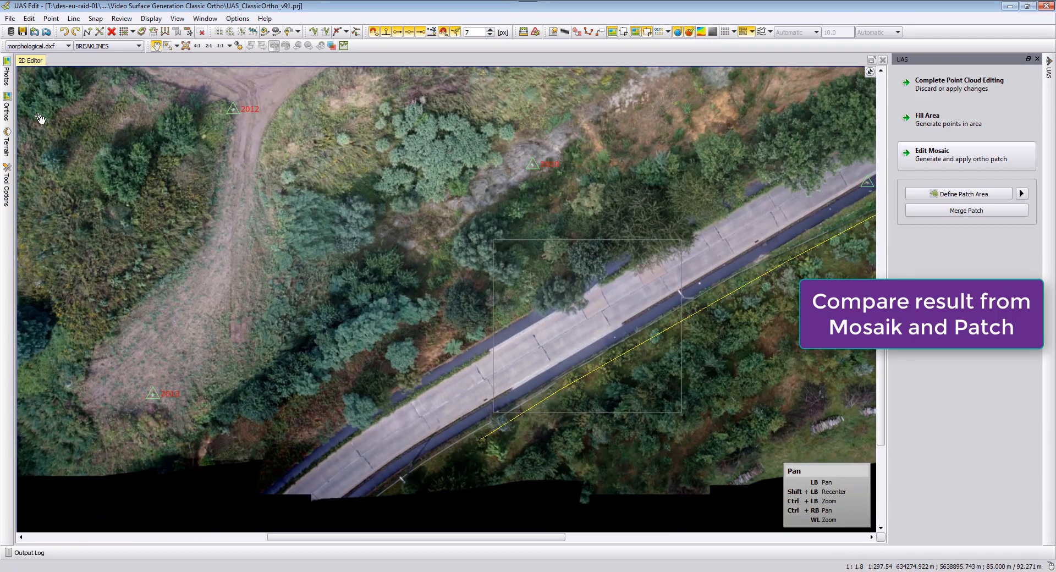
{"action": "left_click", "coordinate": [7, 110]}
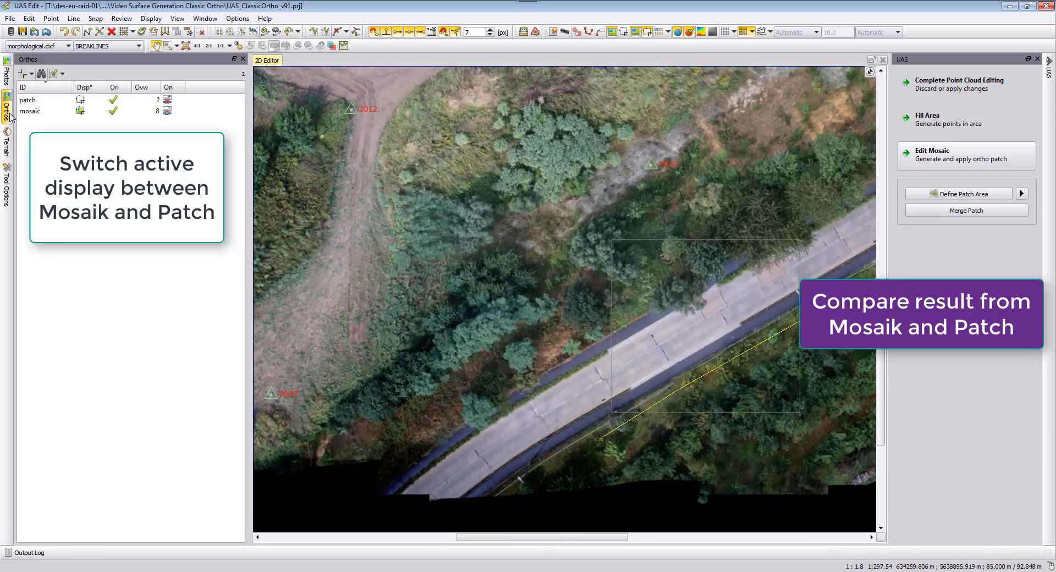
{"action": "left_click", "coordinate": [81, 99]}
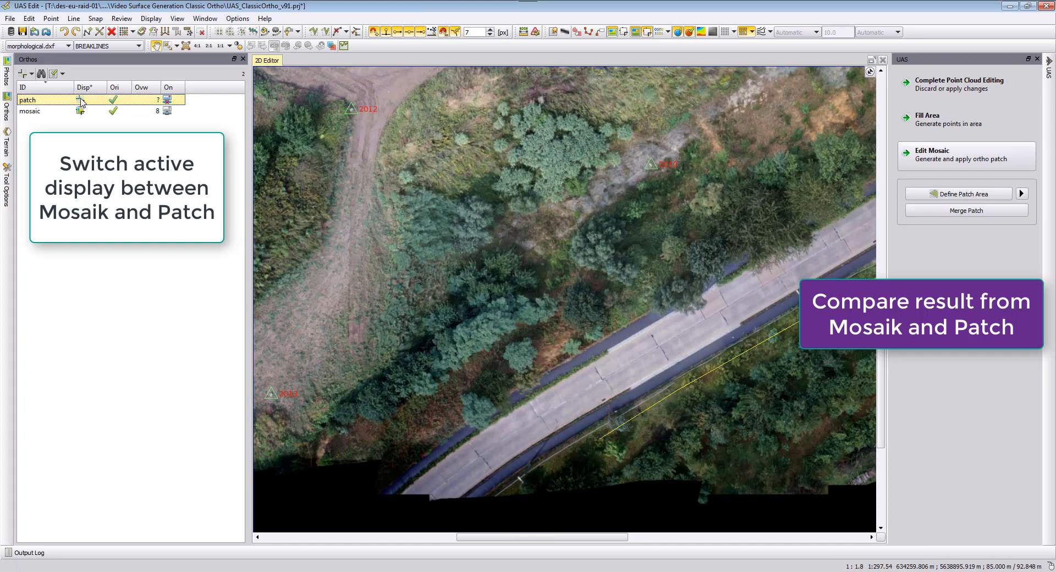
{"action": "left_click", "coordinate": [81, 100]}
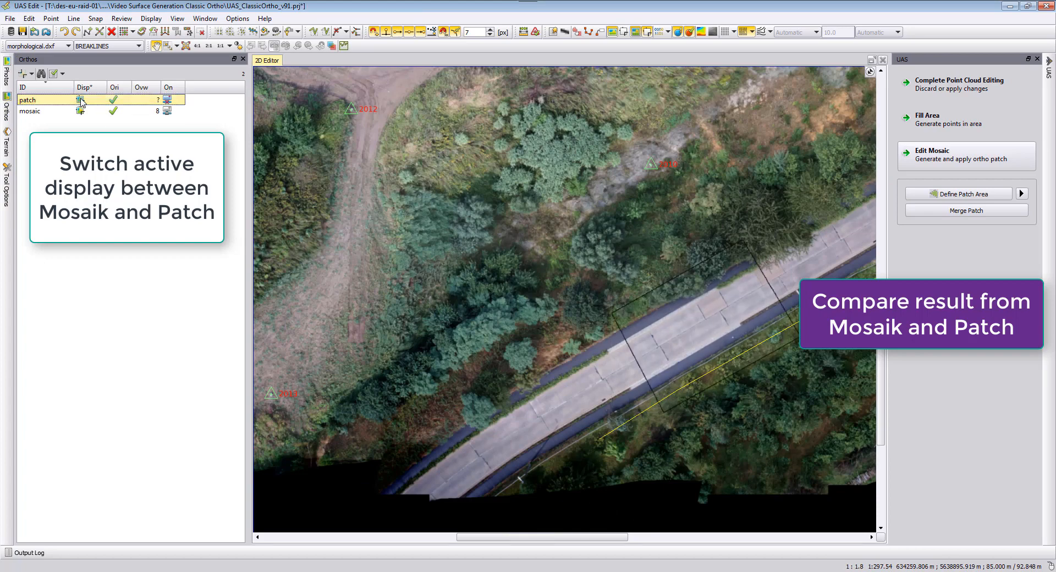
{"action": "left_click_drag", "start_coordinate": [621, 335], "coordinate": [509, 326]}
{"action": "scroll", "coordinate": [517, 352], "scroll_direction": "up", "scroll_amount": 3}
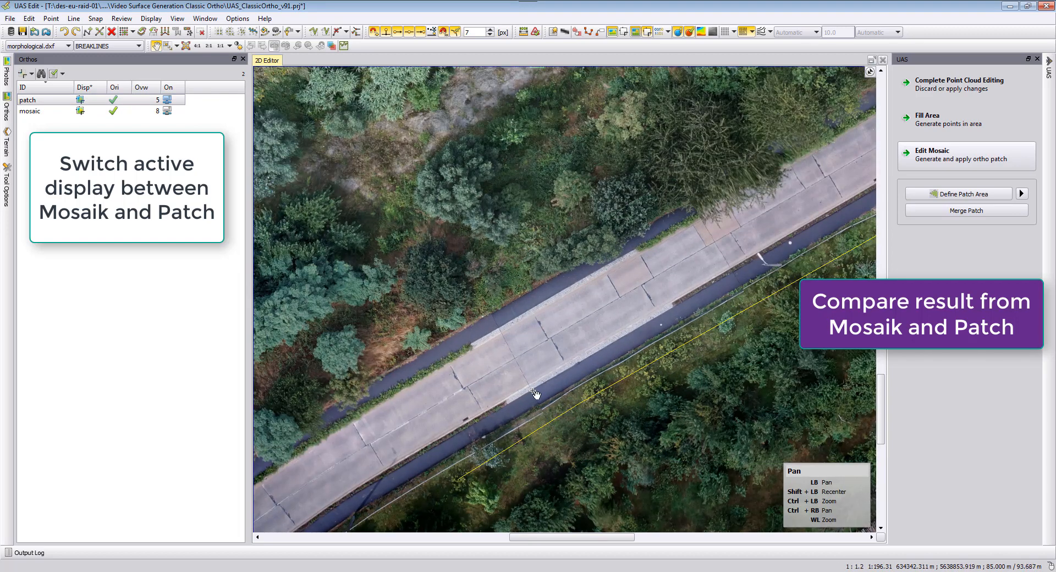
{"action": "left_click_drag", "start_coordinate": [531, 427], "coordinate": [566, 386]}
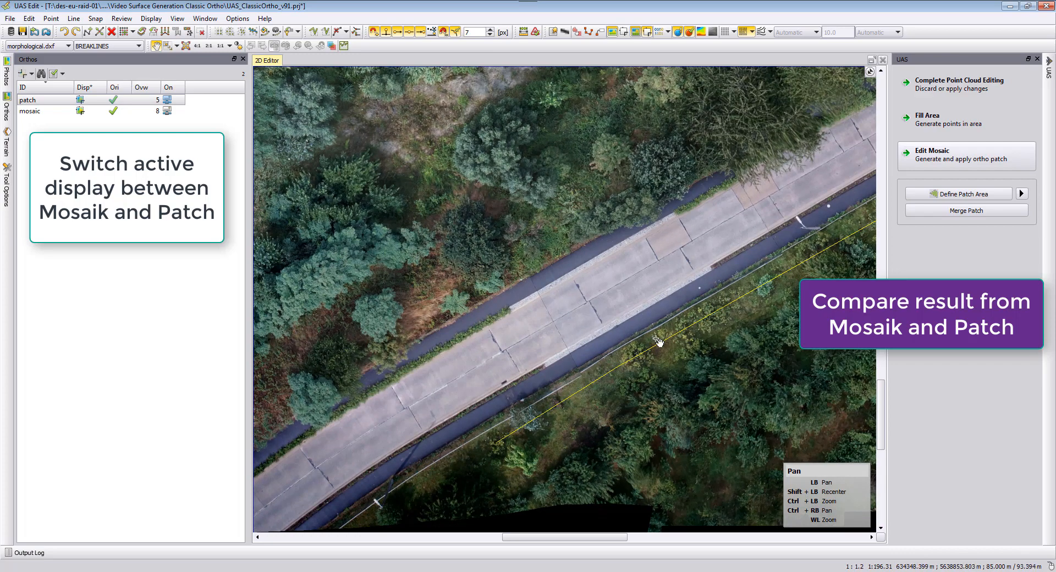
{"action": "left_click_drag", "start_coordinate": [765, 291], "coordinate": [616, 318]}
{"action": "left_click", "coordinate": [81, 99]}
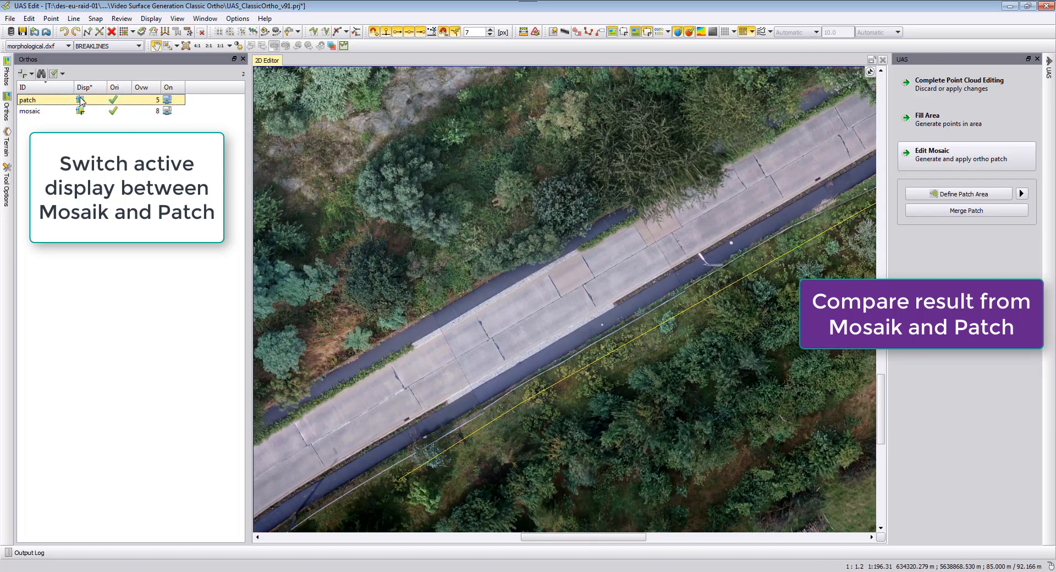
{"action": "left_click", "coordinate": [81, 100]}
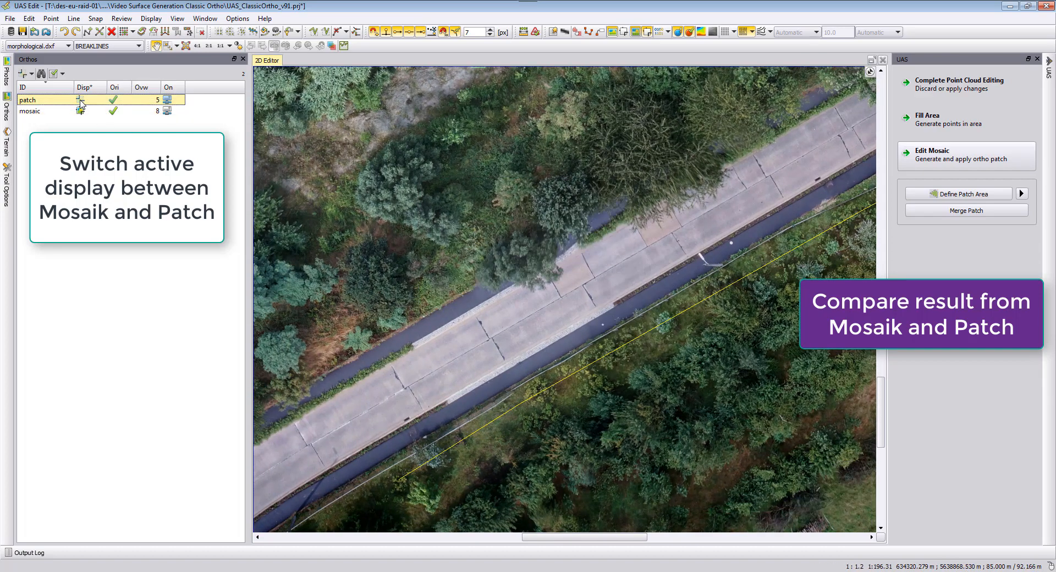
{"action": "left_click", "coordinate": [81, 100]}
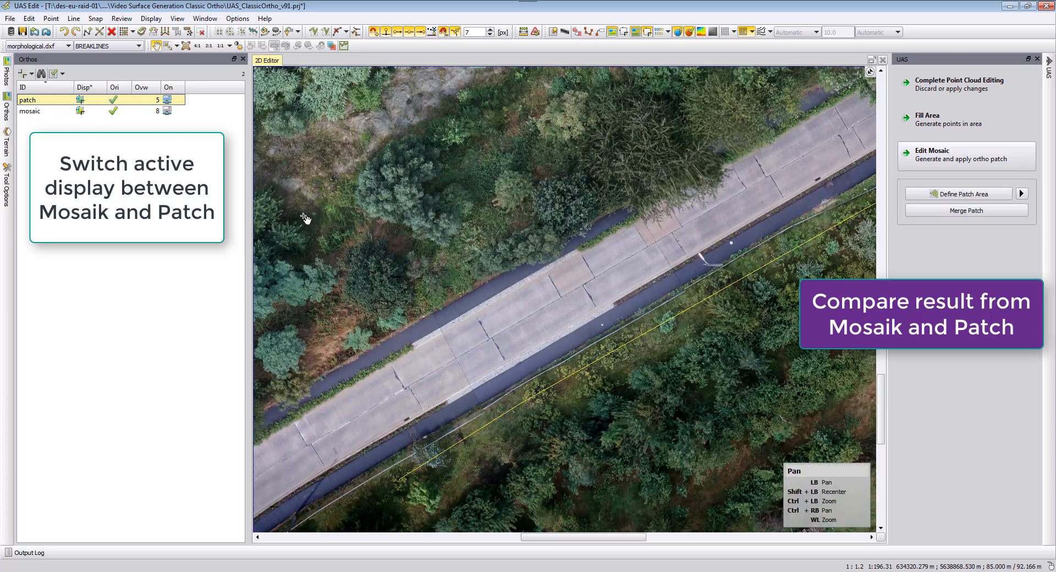
{"action": "left_click_drag", "start_coordinate": [434, 340], "coordinate": [470, 303]}
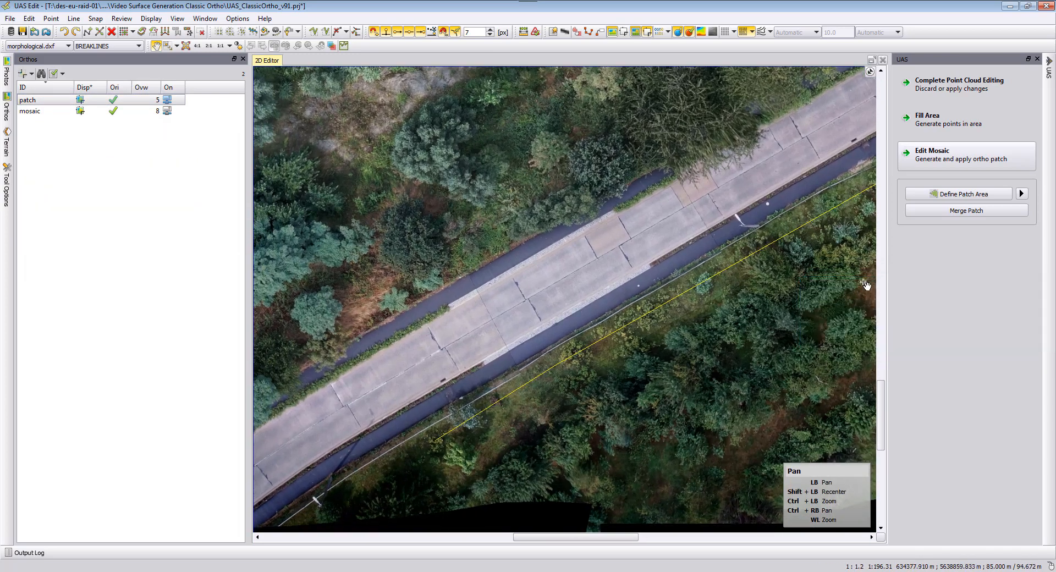
Merge the patch into the mosaic.
{"action": "left_click", "coordinate": [967, 213]}
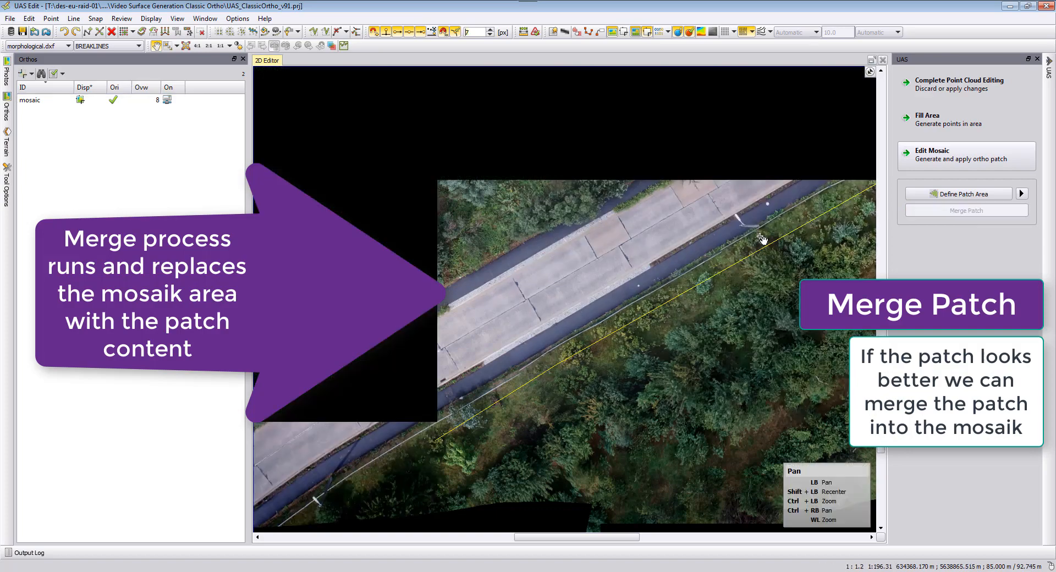
{"action": "scroll", "coordinate": [522, 381], "scroll_direction": "down", "scroll_amount": 2}
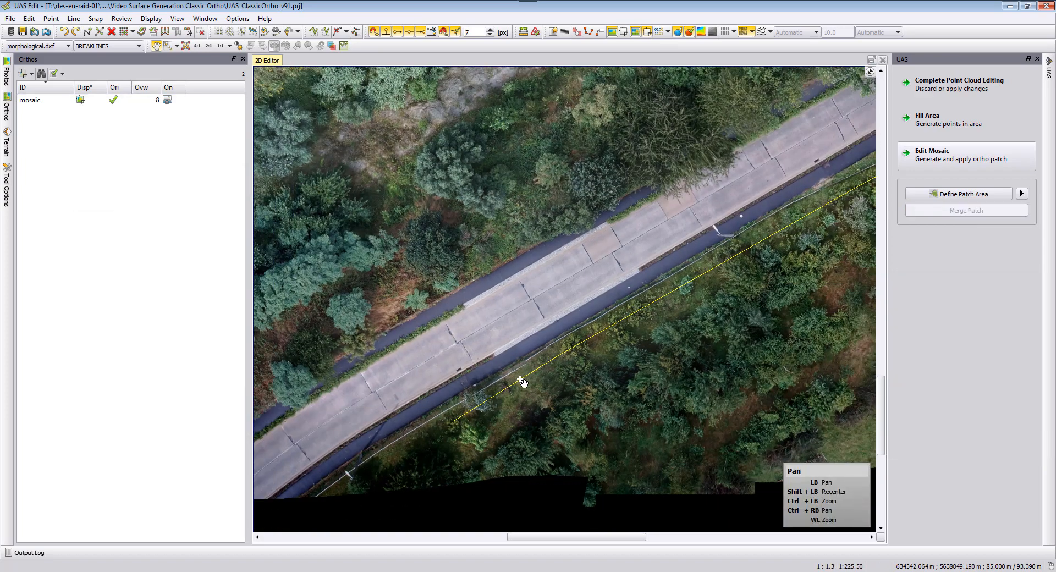
{"action": "scroll", "coordinate": [466, 357], "scroll_direction": "down", "scroll_amount": 2}
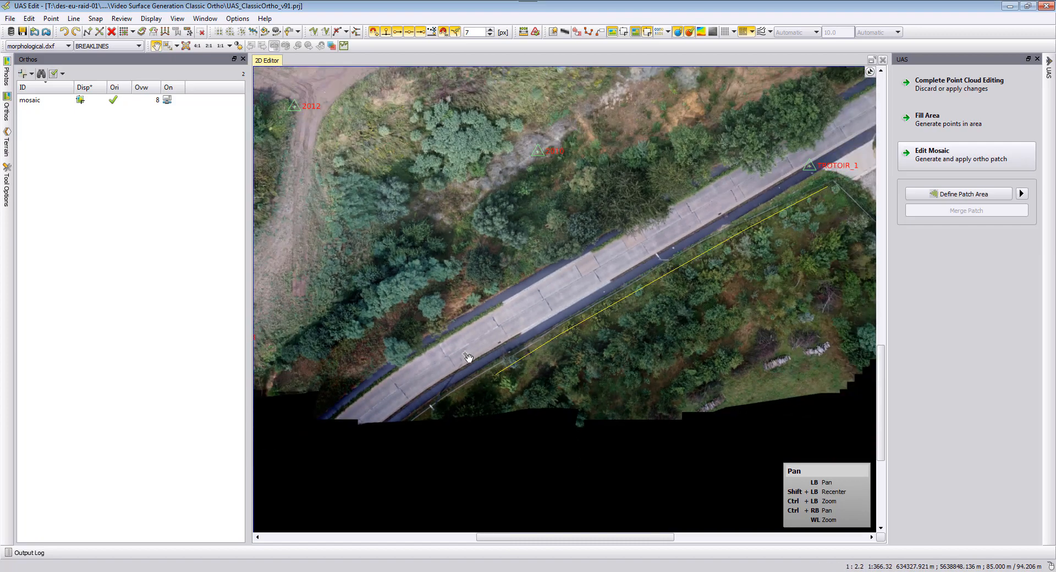
{"action": "scroll", "coordinate": [467, 357], "scroll_direction": "down", "scroll_amount": 1}
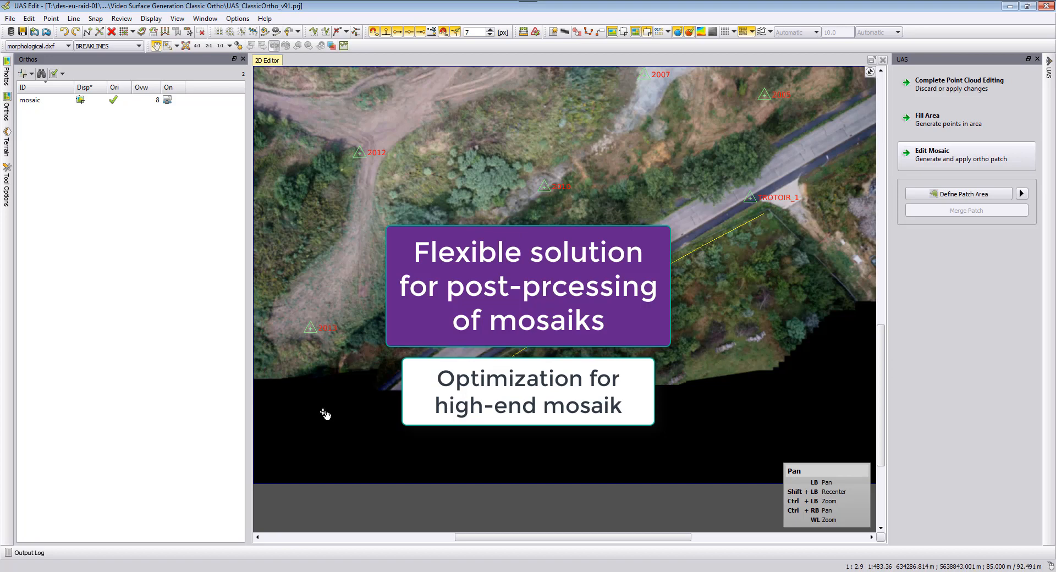
Browse from the temporary engine folder to the project folder and select the output mosaic.tif, then close the explorer.
{"action": "left_click", "coordinate": [83, 571]}
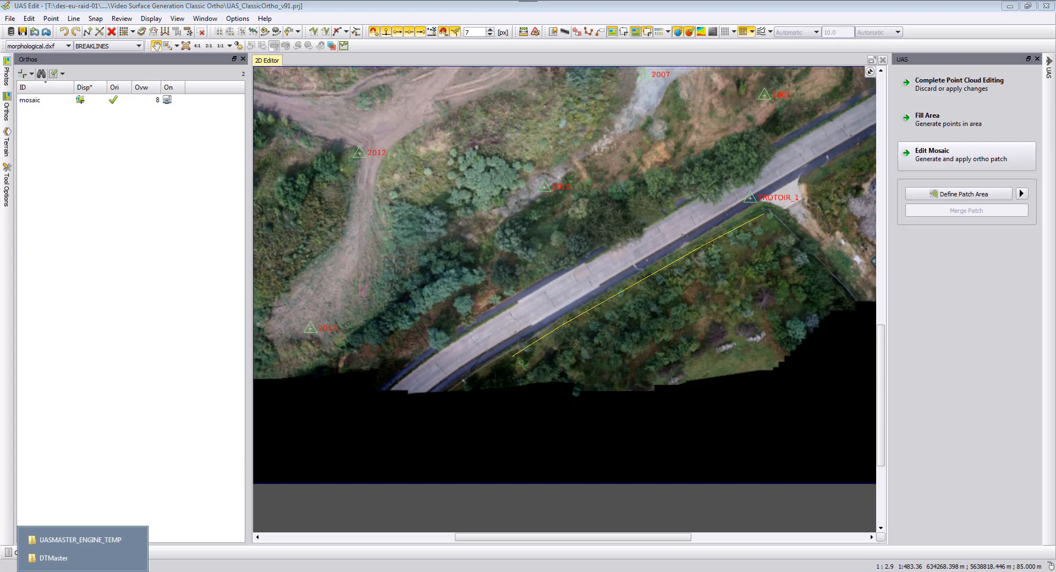
{"action": "left_click", "coordinate": [81, 539]}
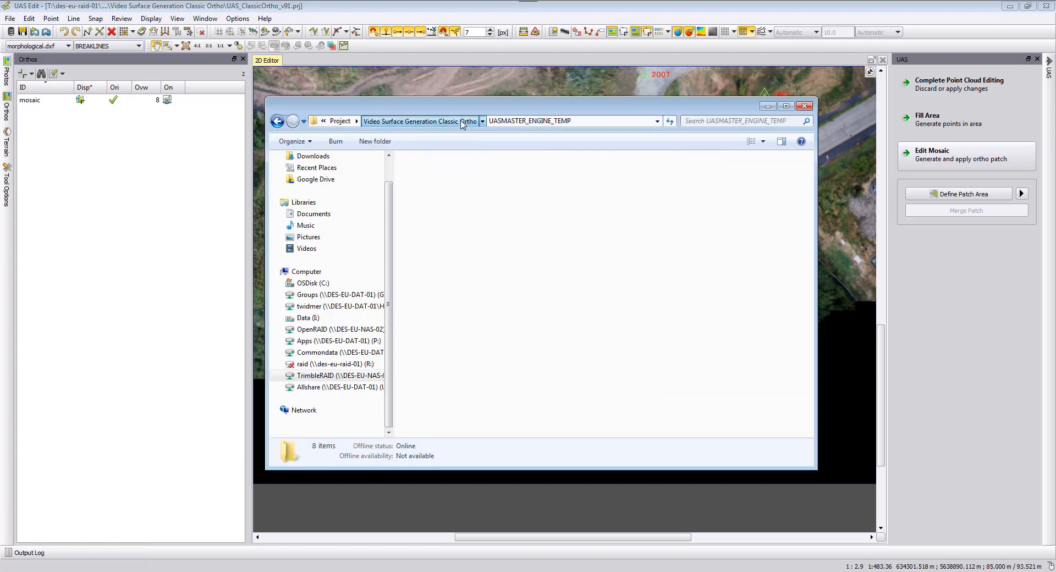
{"action": "left_click", "coordinate": [467, 122]}
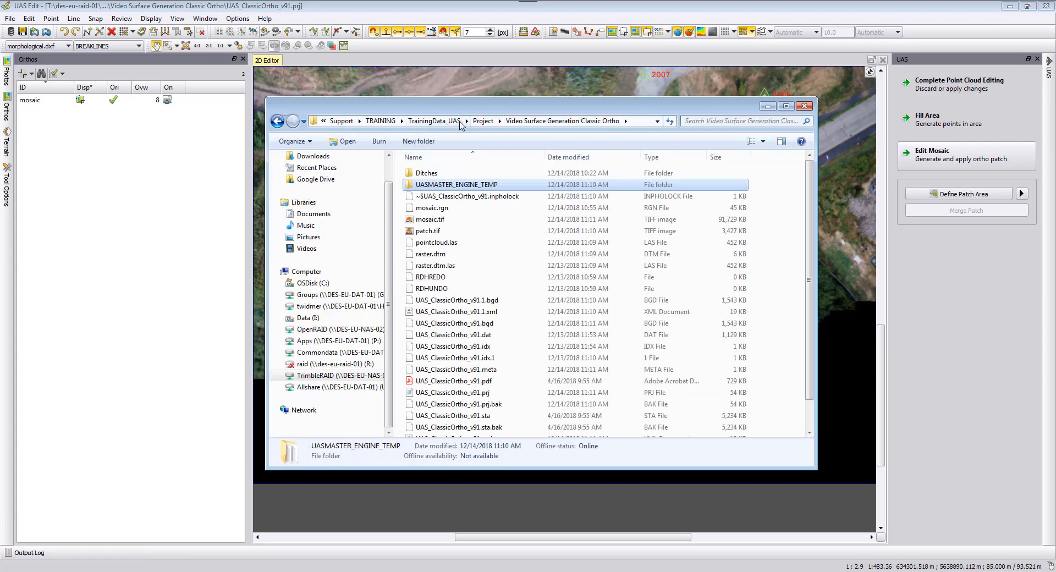
{"action": "left_click", "coordinate": [437, 219]}
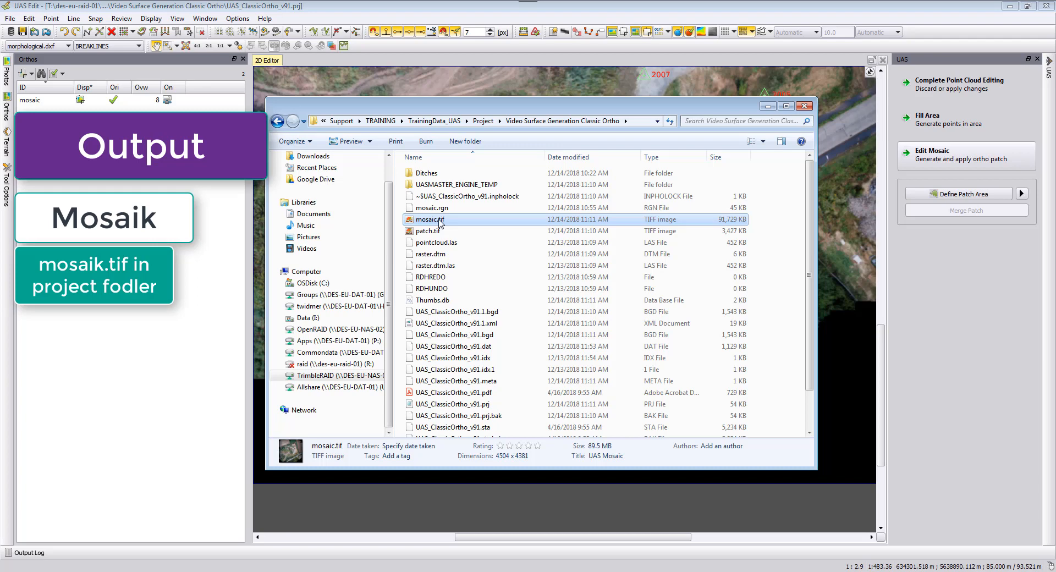
{"action": "left_click", "coordinate": [763, 105]}
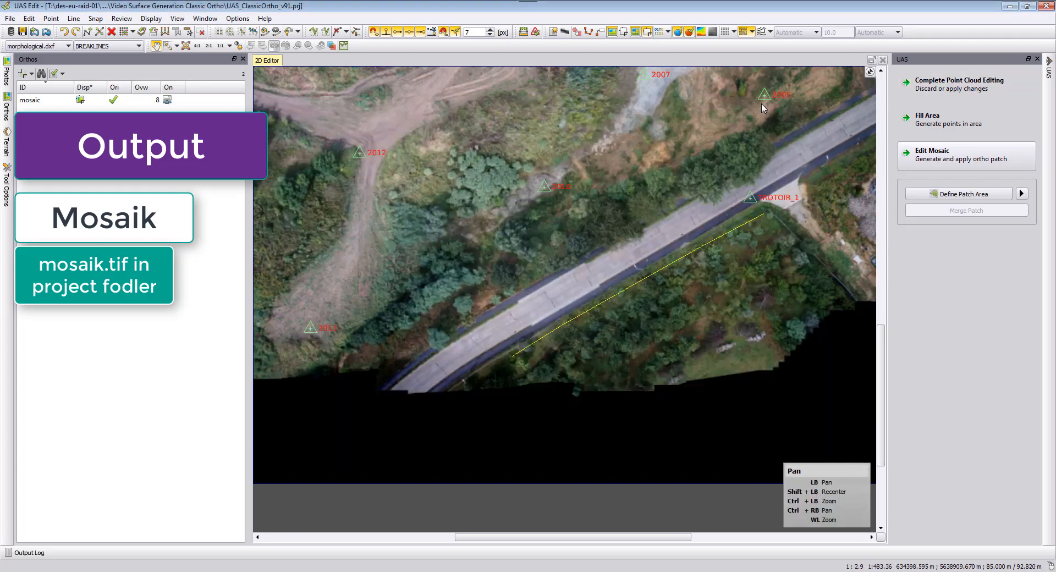